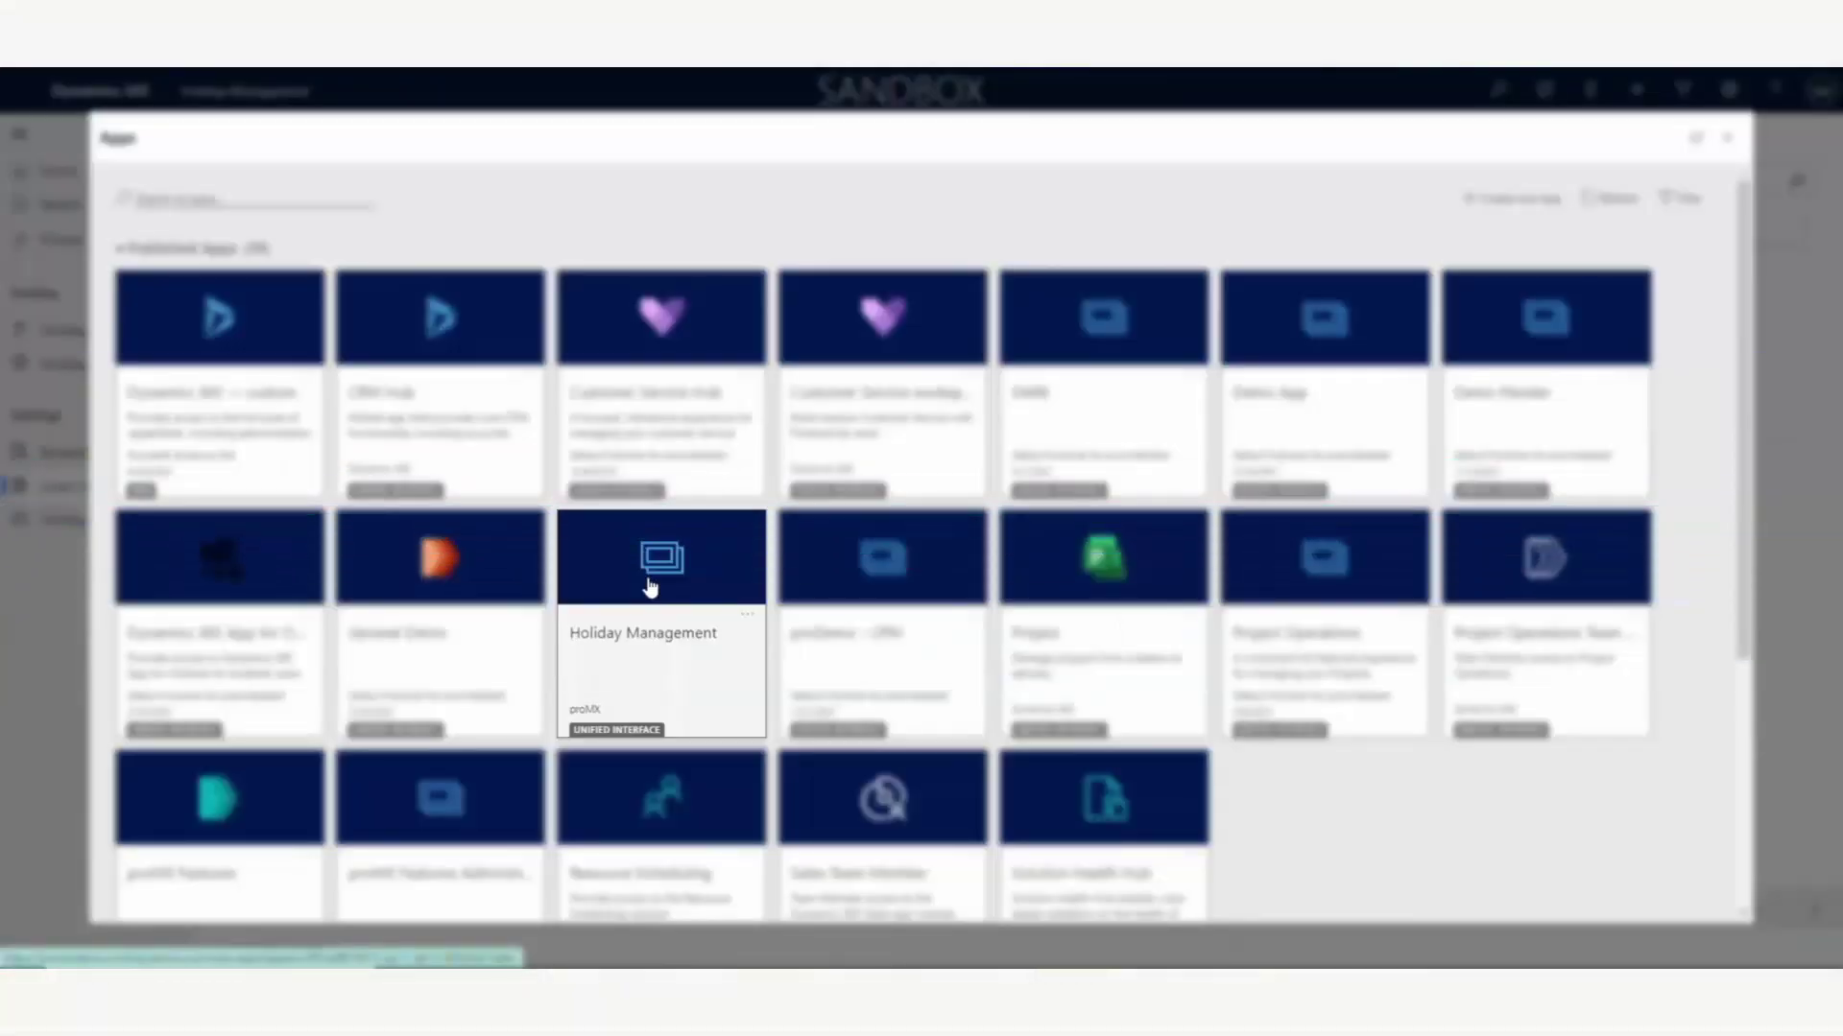
Enter the Holiday Management app and show the active Holiday Allowances list
left_click(652, 582)
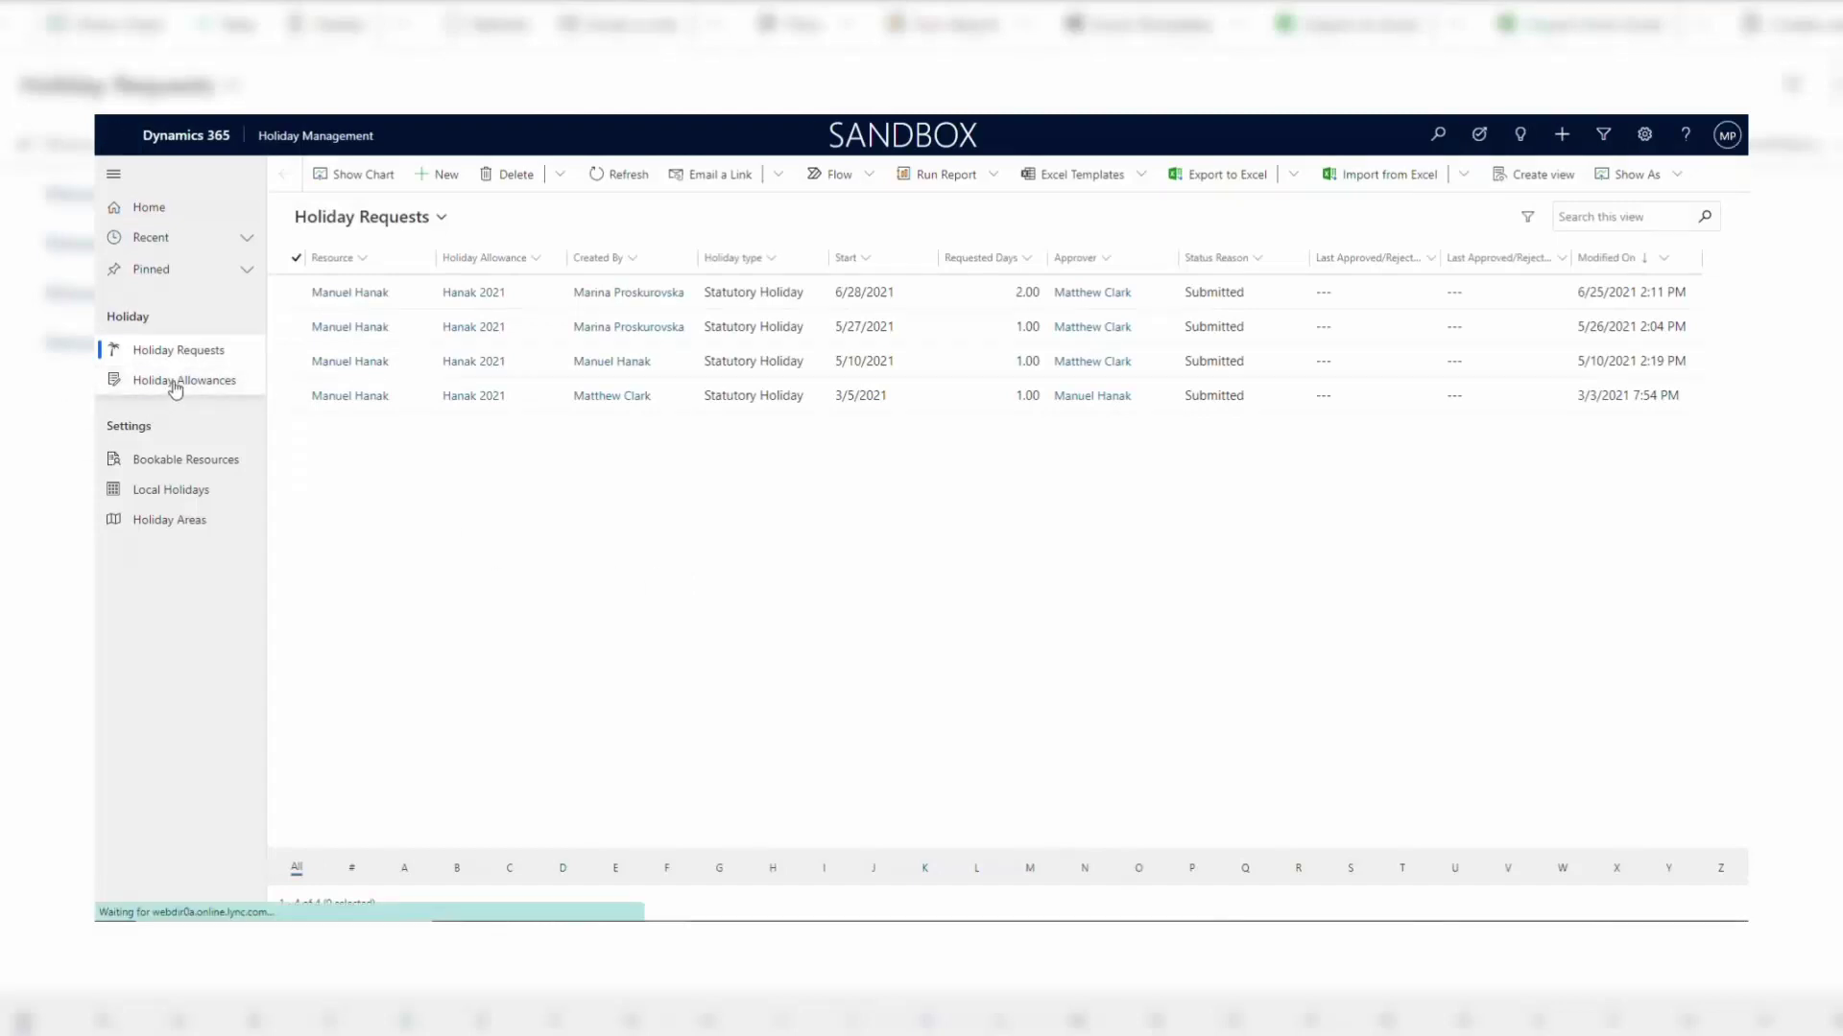
left_click(174, 382)
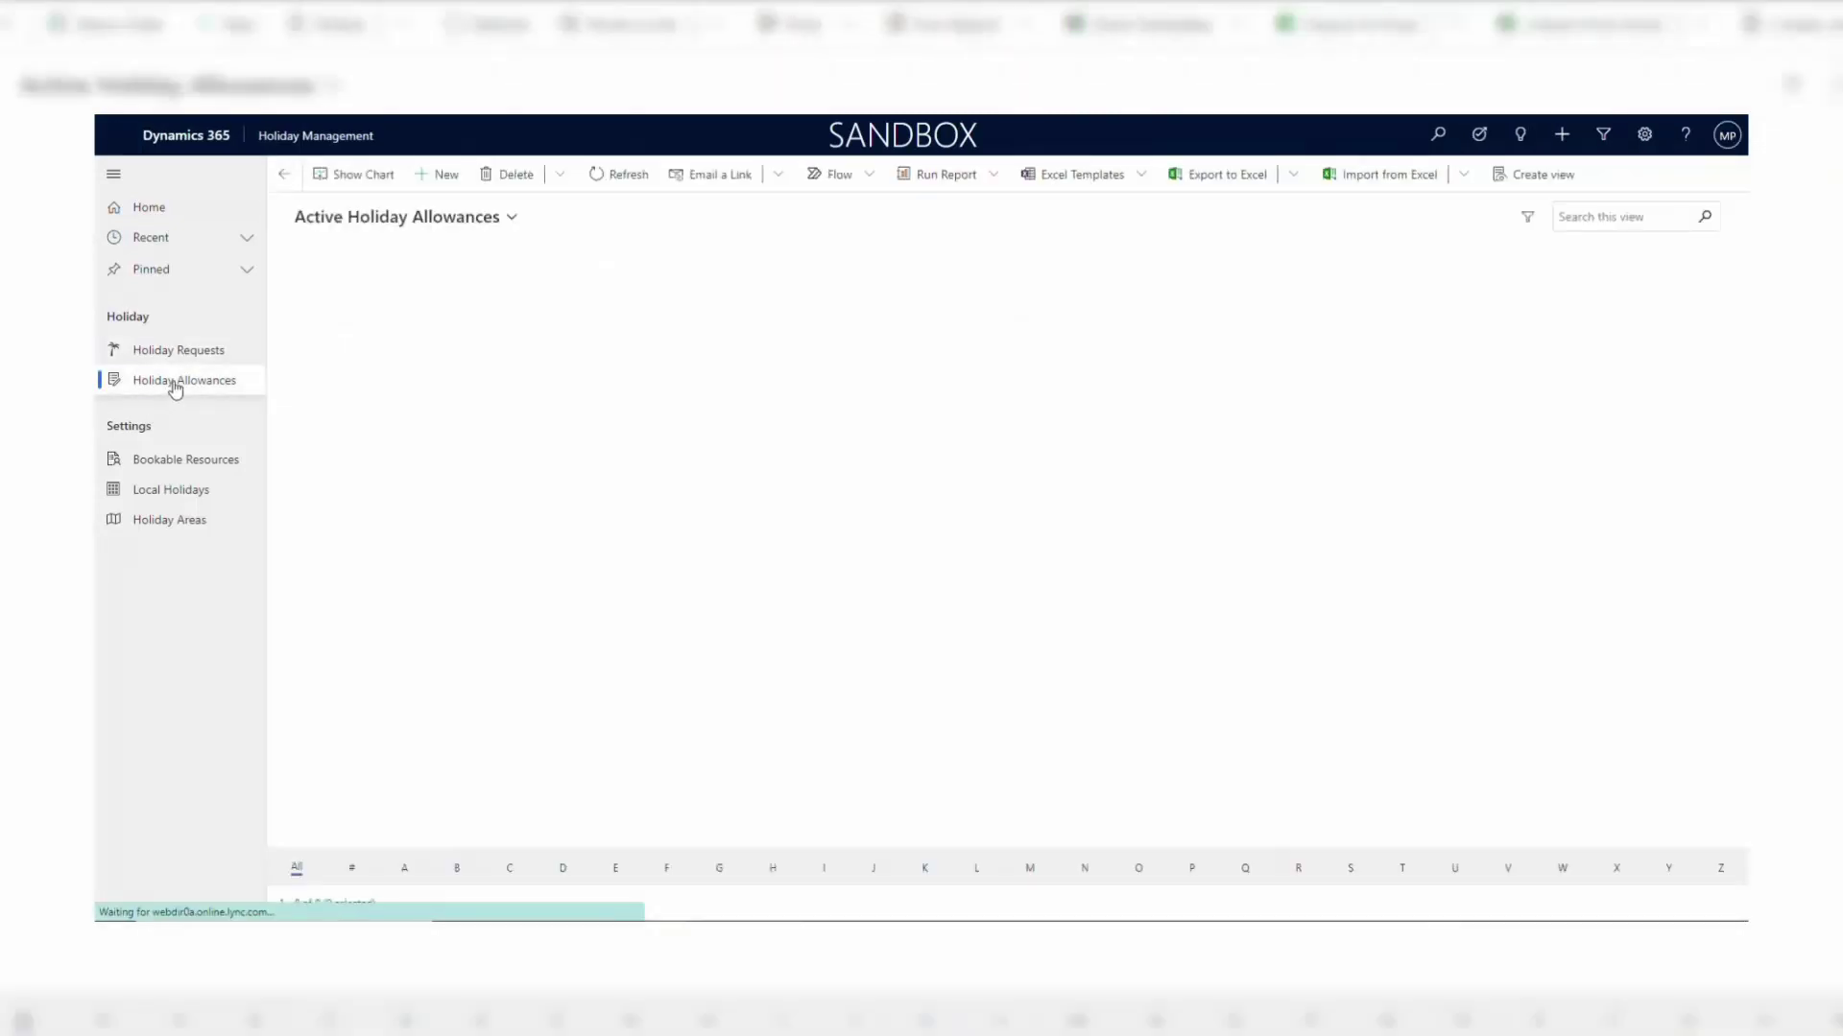
Save a new 2021 allowance of 80 allowed days for the looked-up bookable resource
left_click(439, 174)
left_click(576, 331)
type("da")
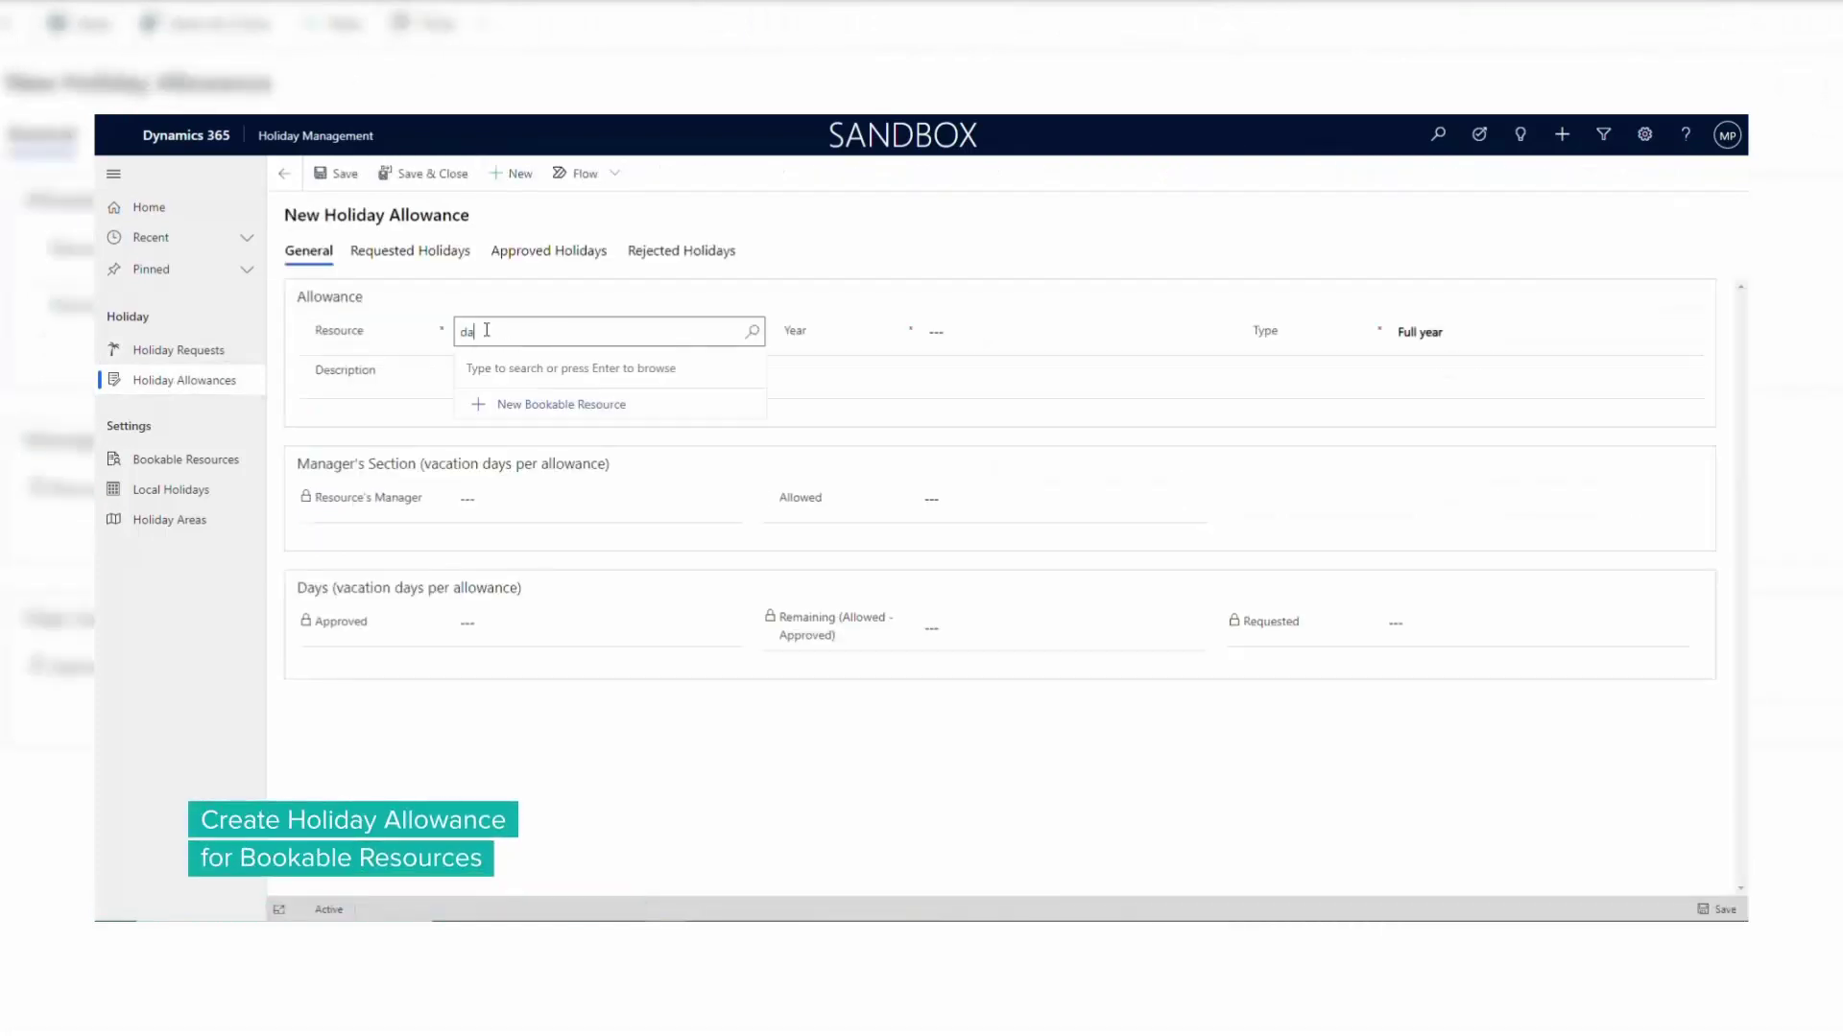
type("n")
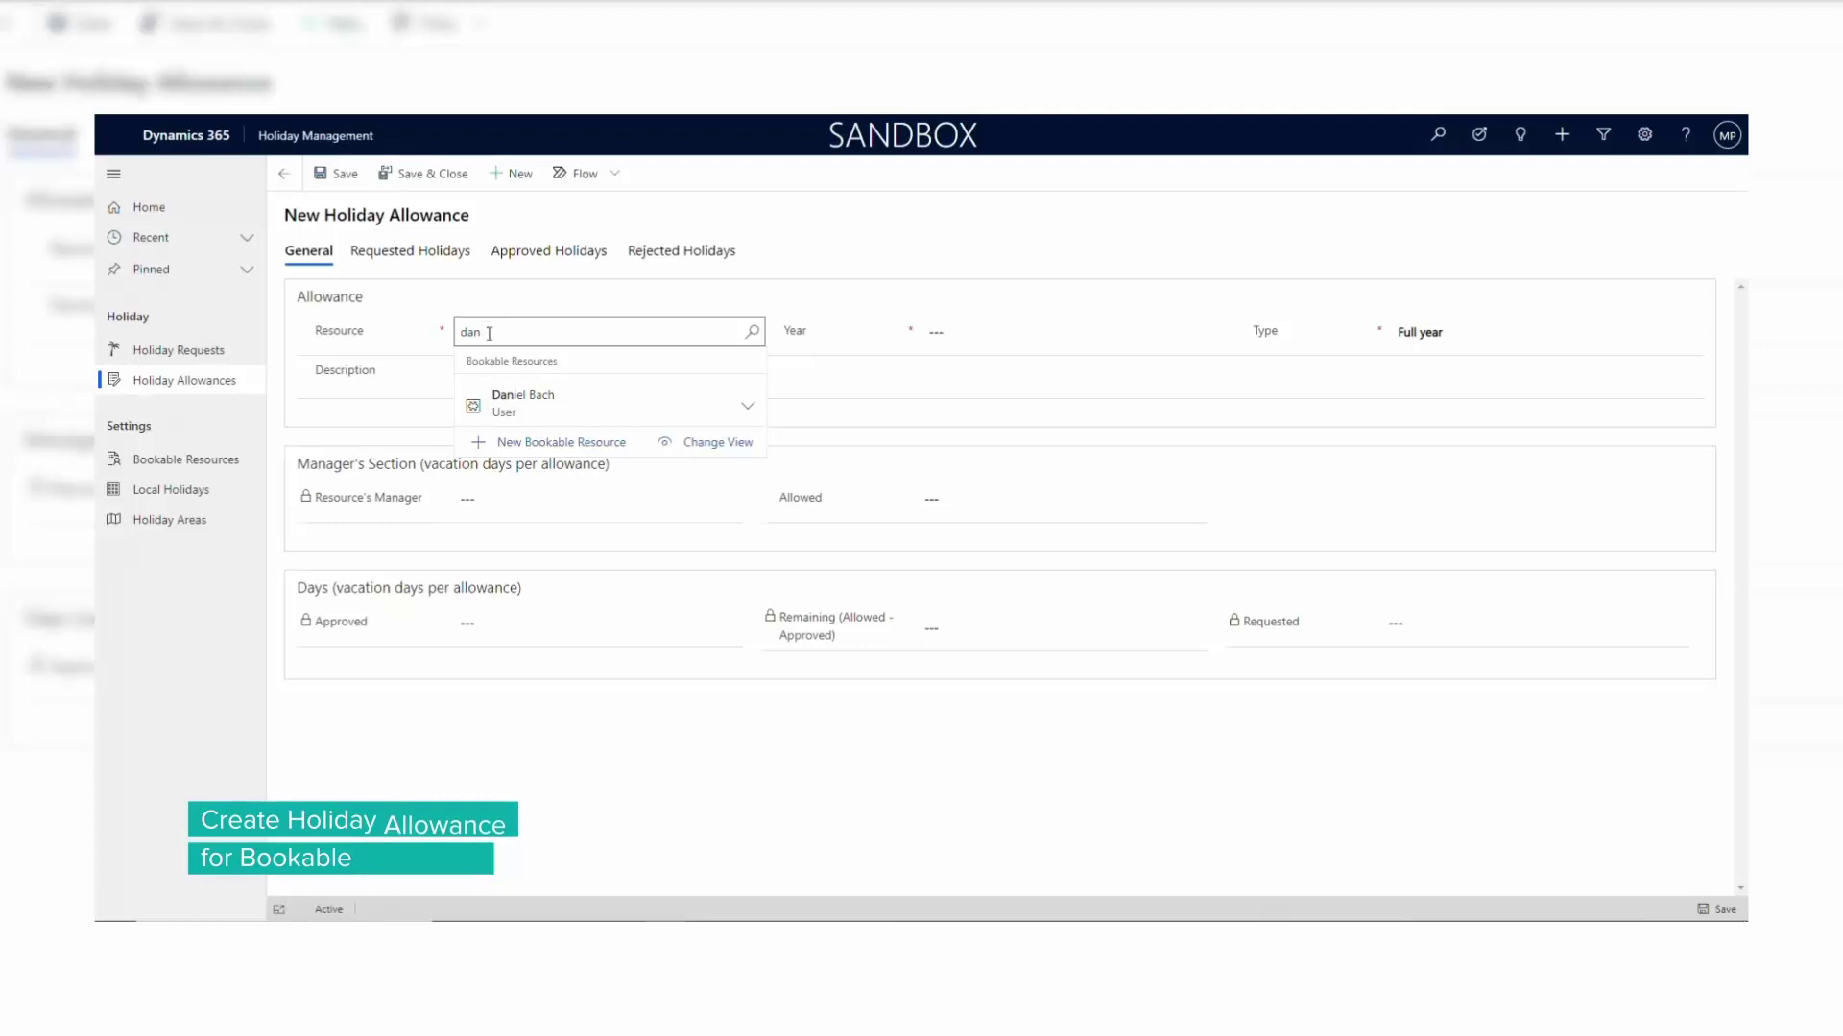
left_click(524, 401)
left_click(1076, 332)
left_click(926, 495)
type("80")
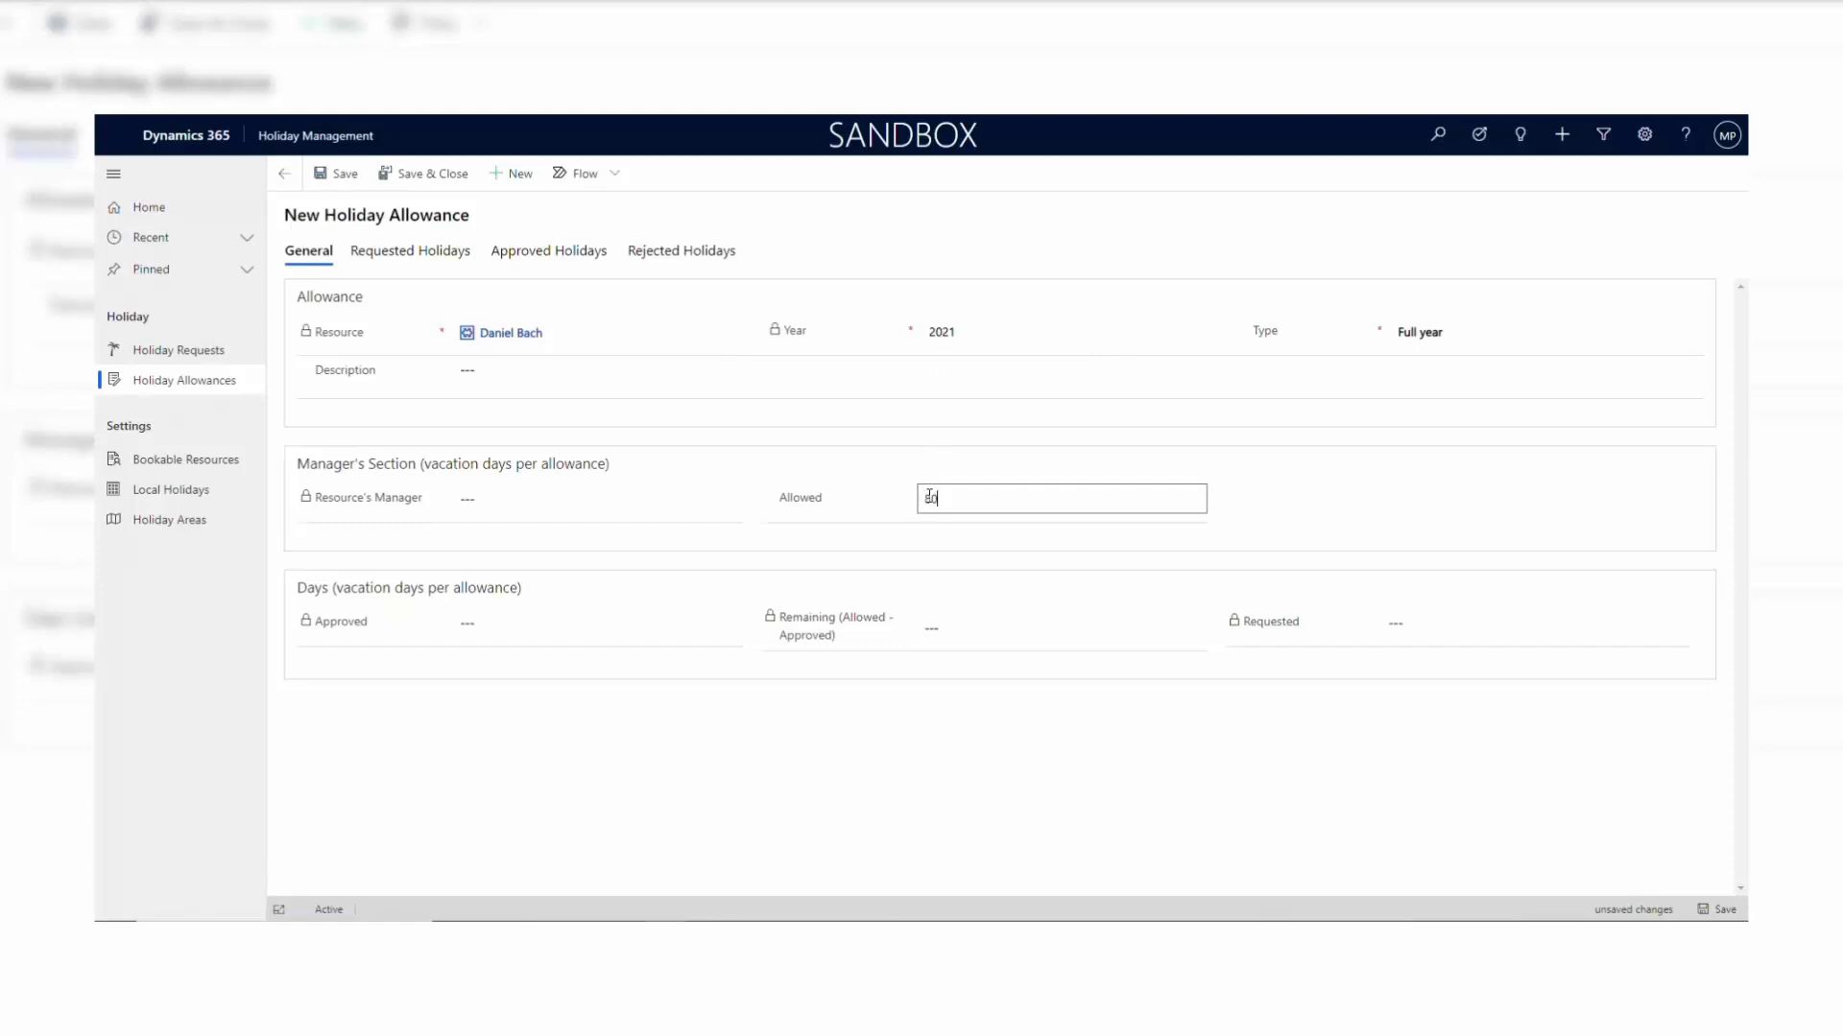
left_click(424, 173)
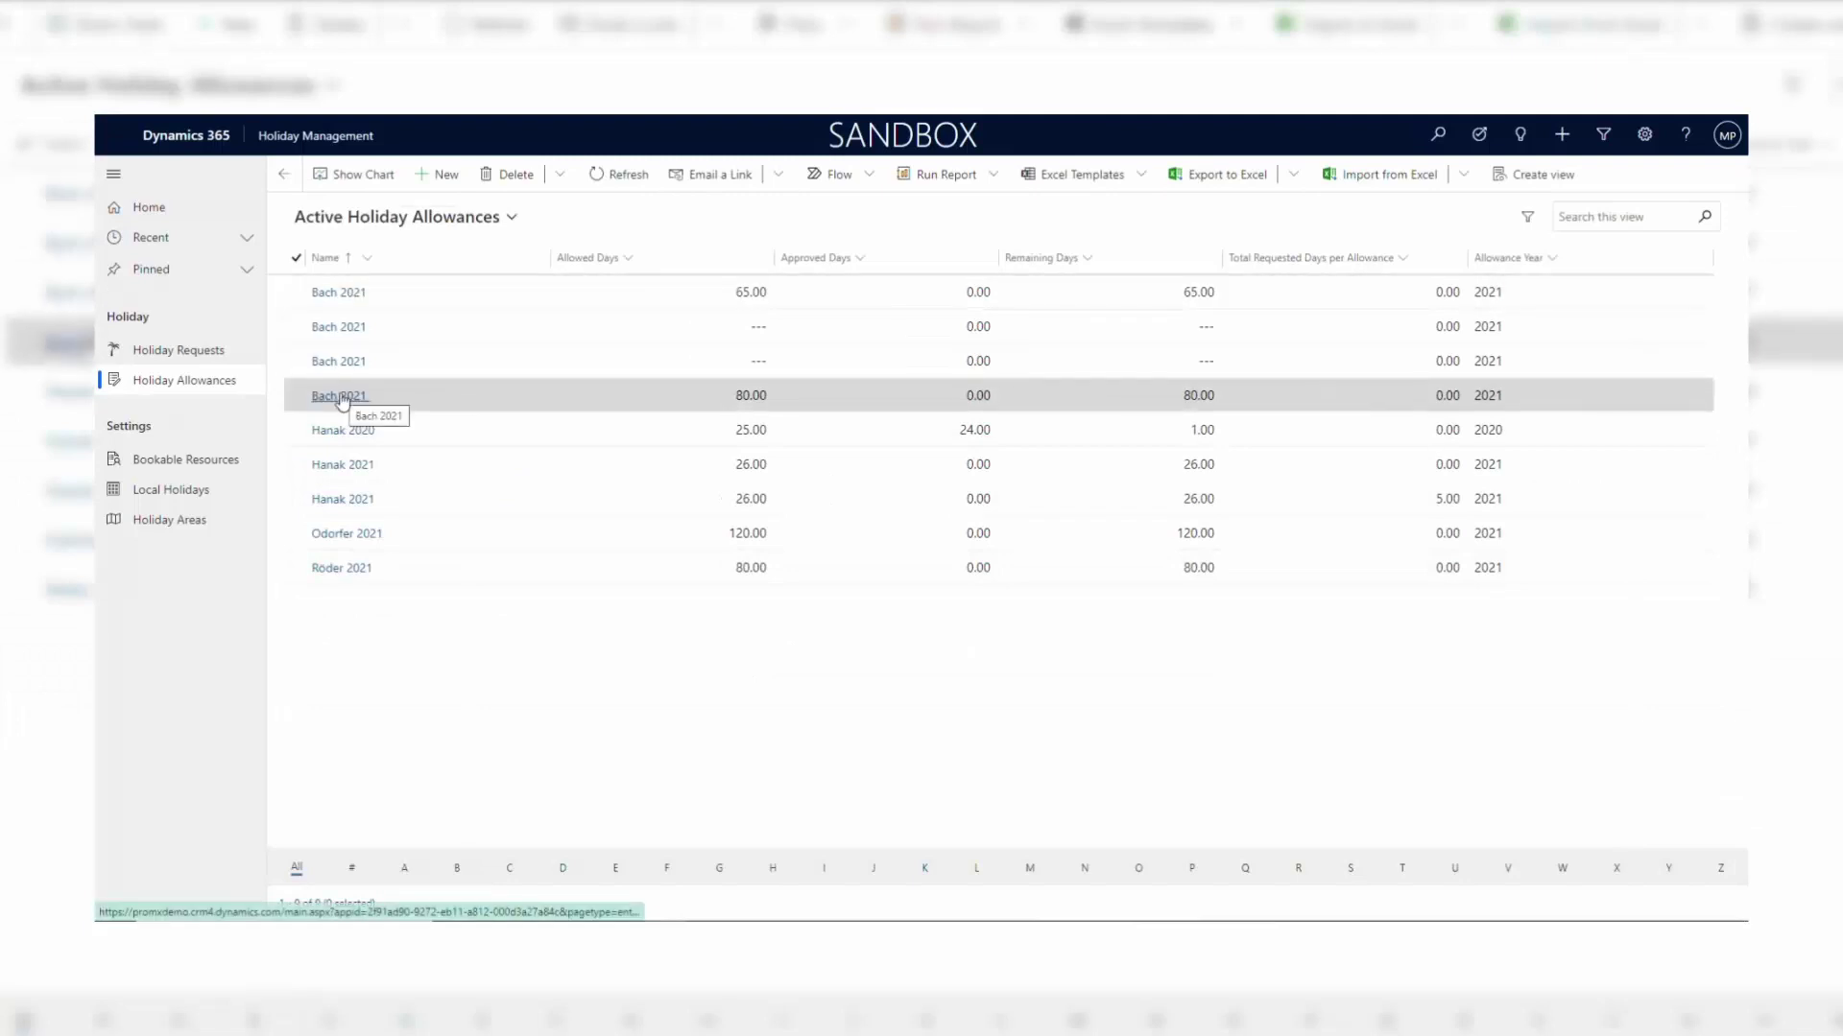
Start a holiday request for the resource against its 2021 allowance of 80 days
left_click(178, 349)
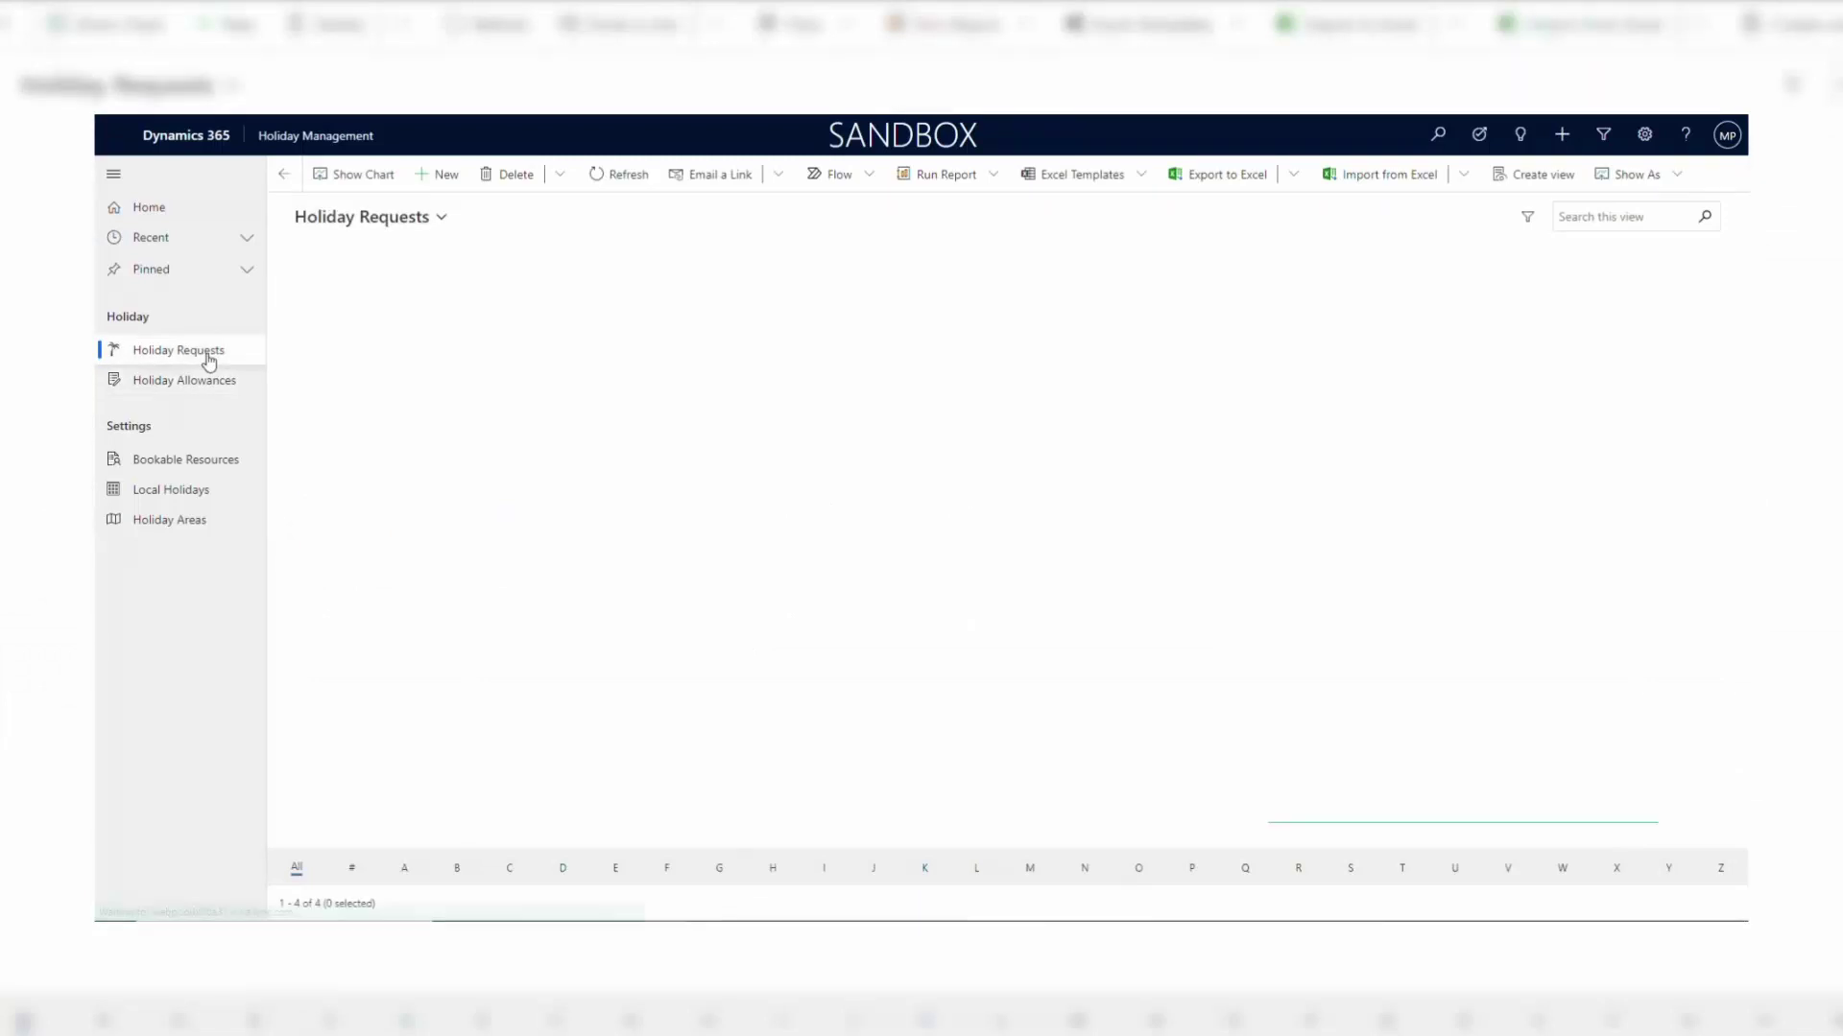
left_click(438, 174)
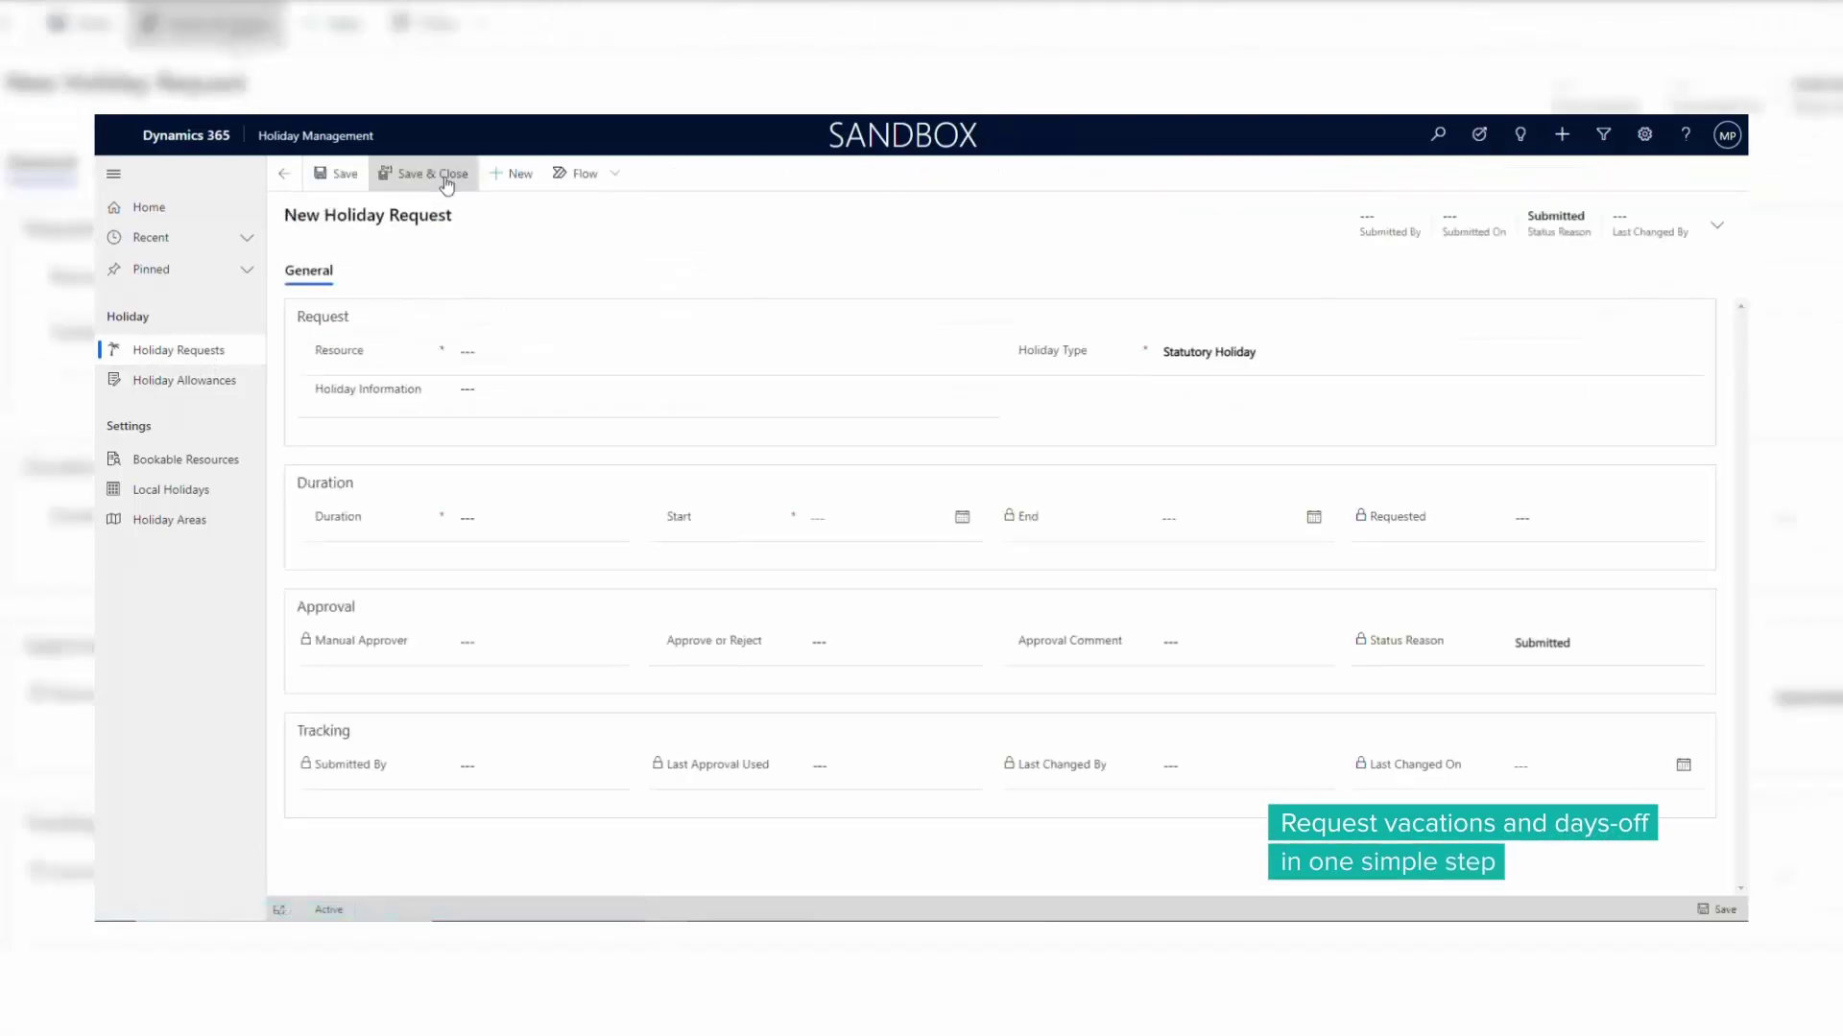
left_click(490, 353)
type("Danie")
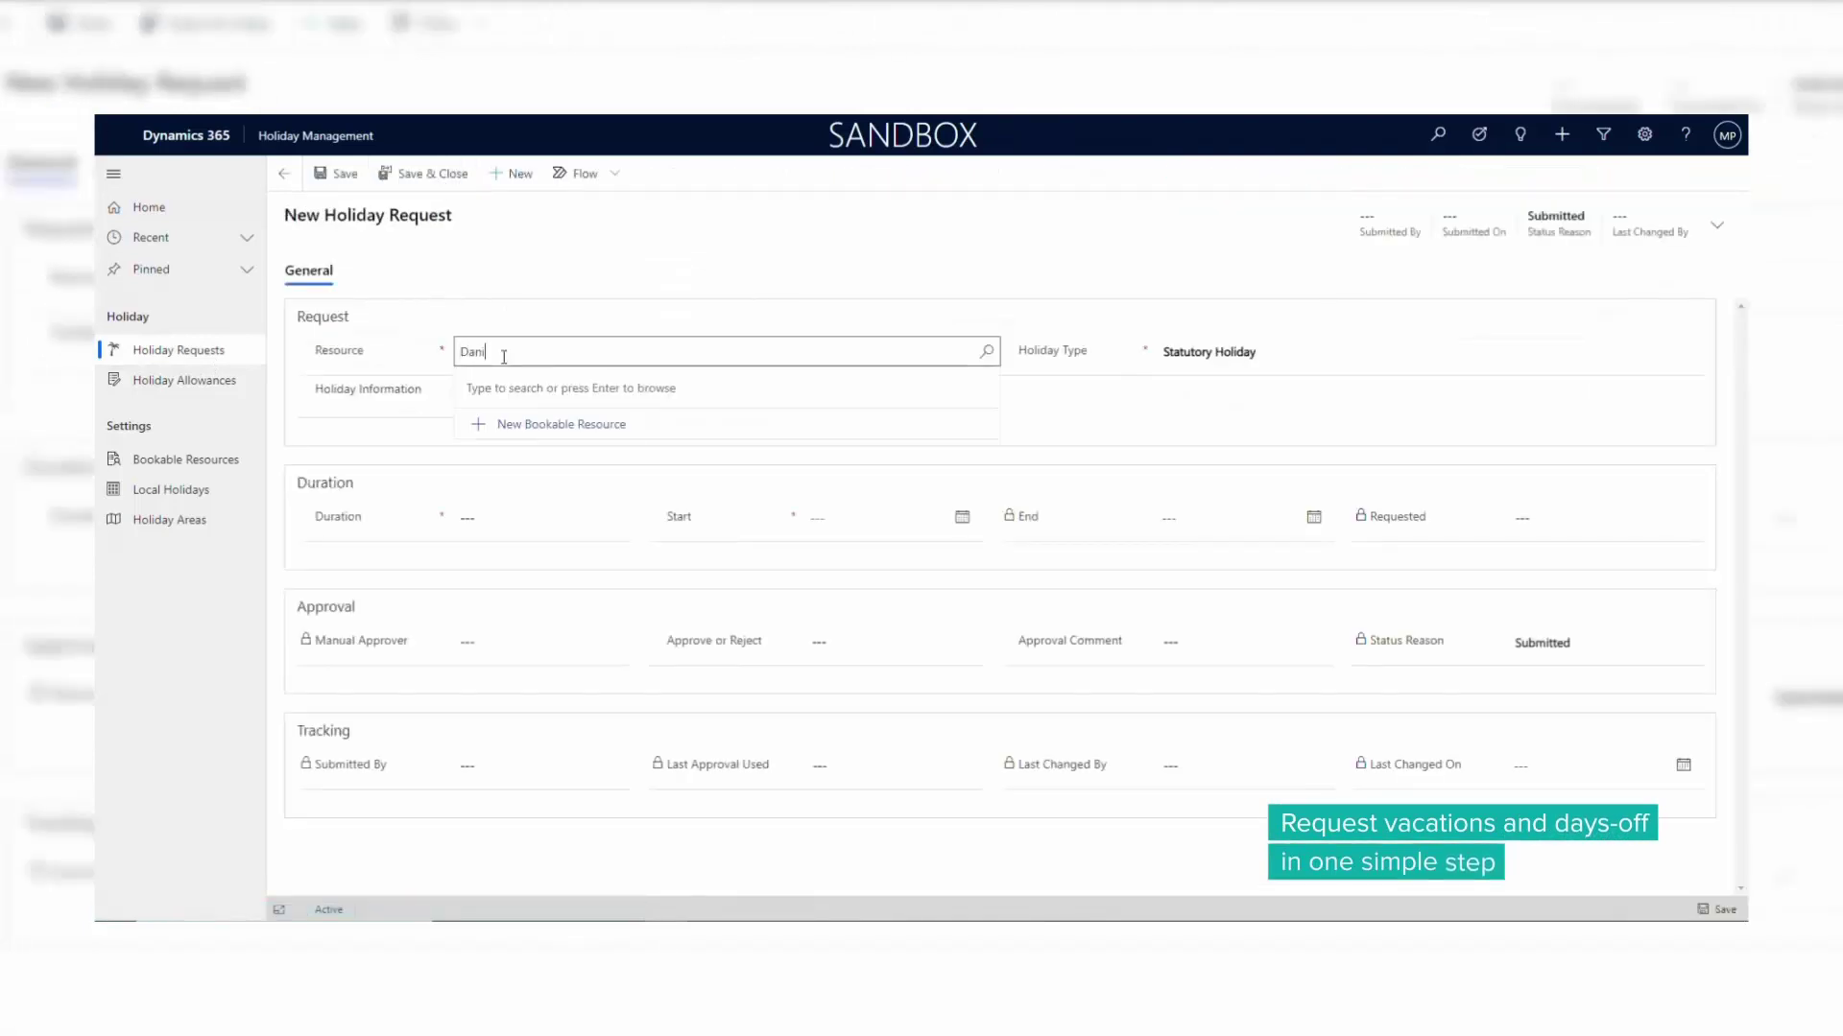
left_click(513, 416)
type("bac")
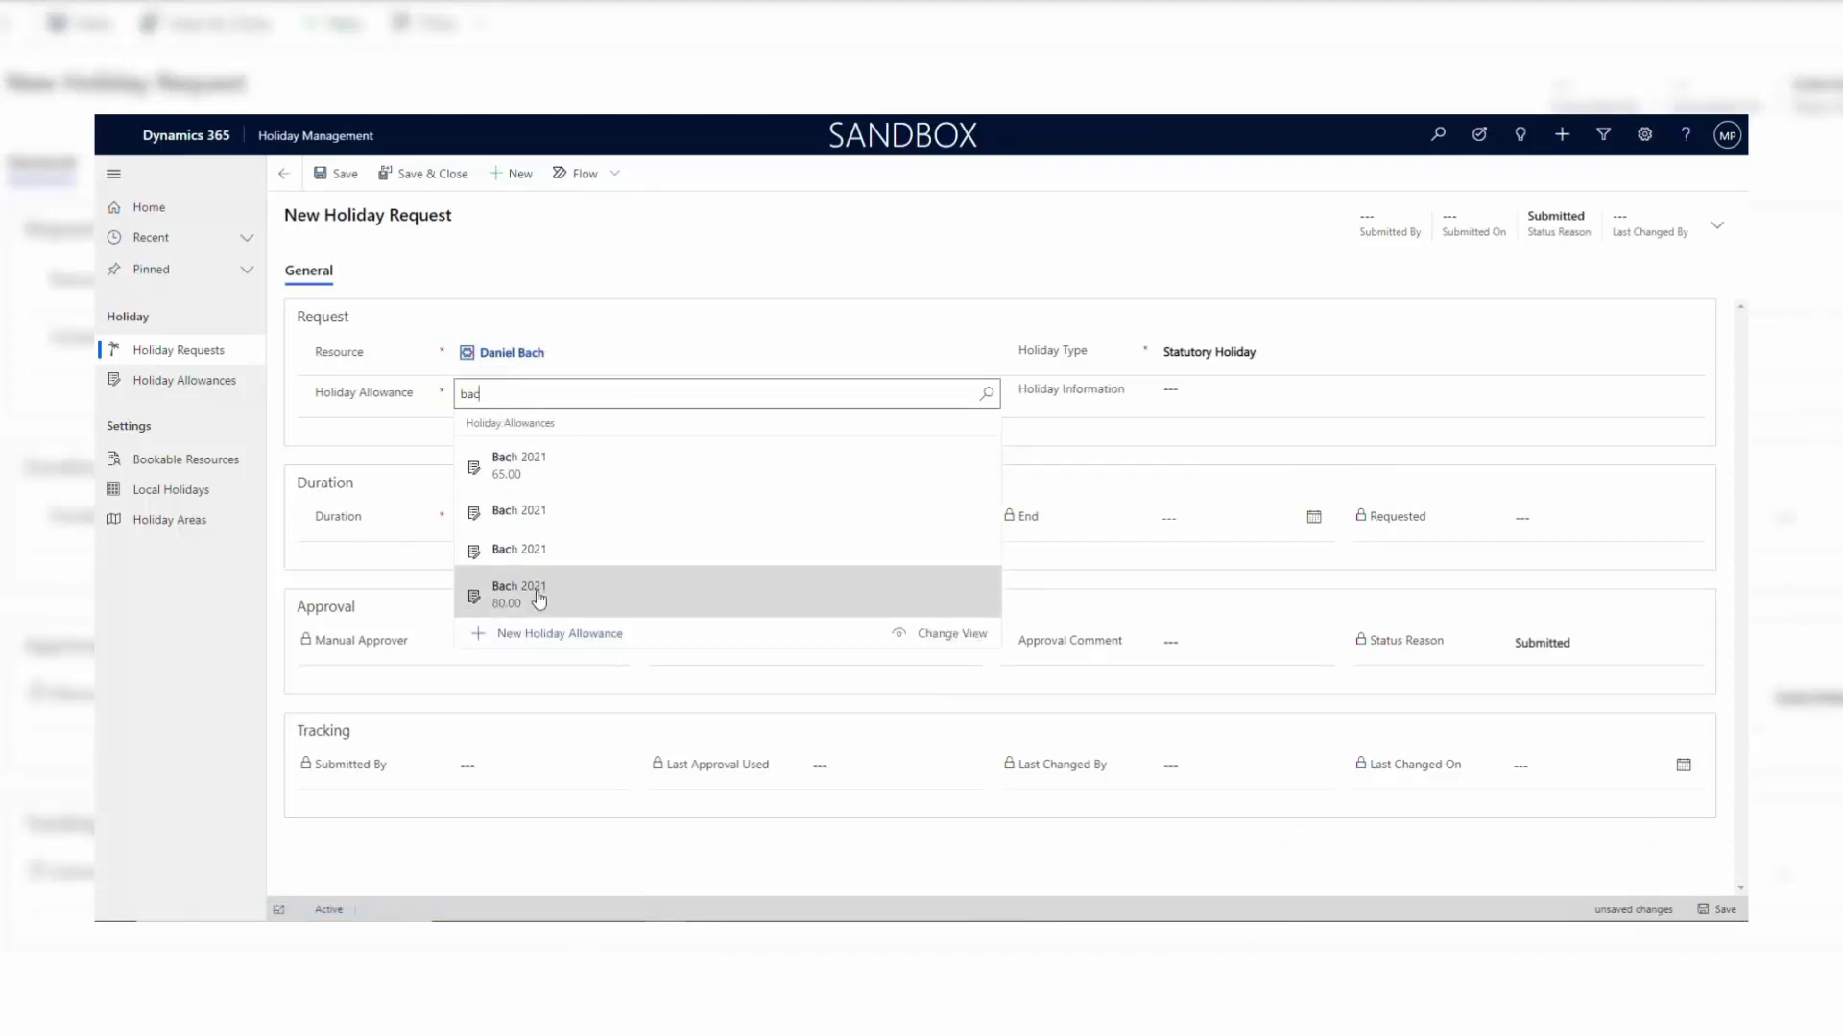
left_click(519, 593)
Set duration Multiple days from 6/29/2021 to 6/30/2021, leaving Approve or Reject unset
left_click(541, 517)
left_click(497, 559)
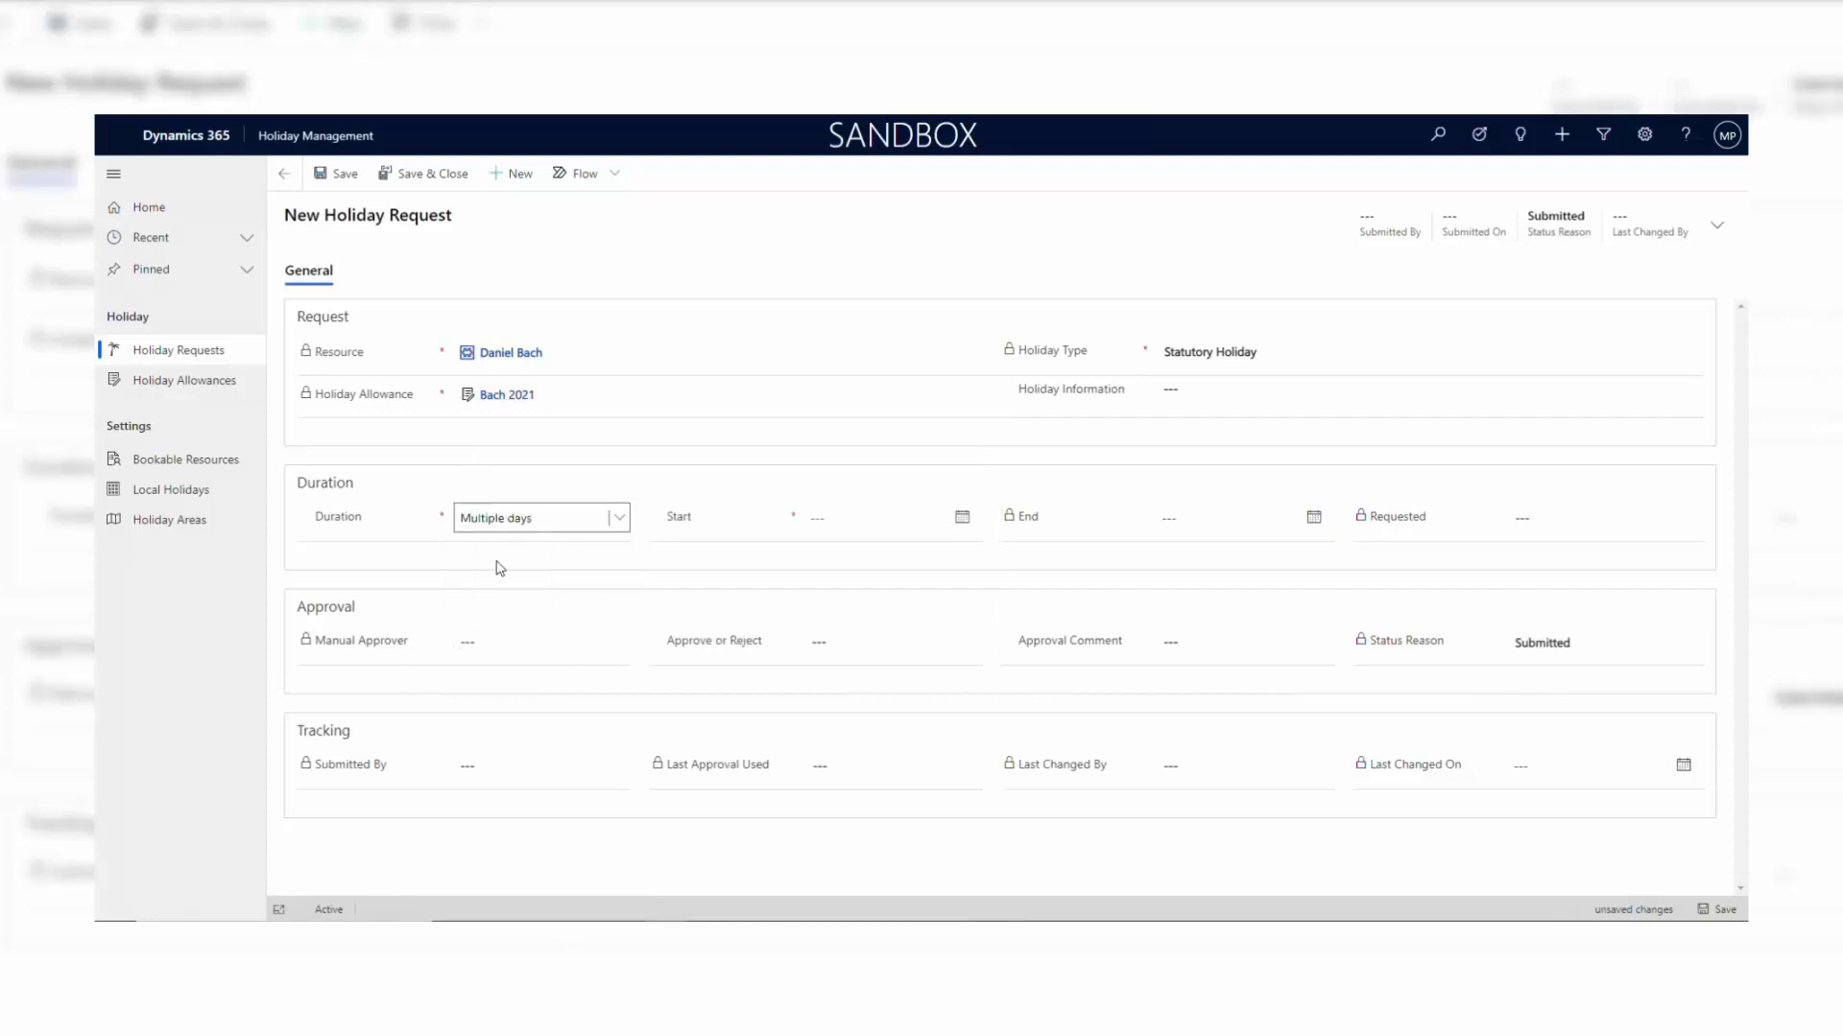
left_click(865, 519)
left_click(871, 715)
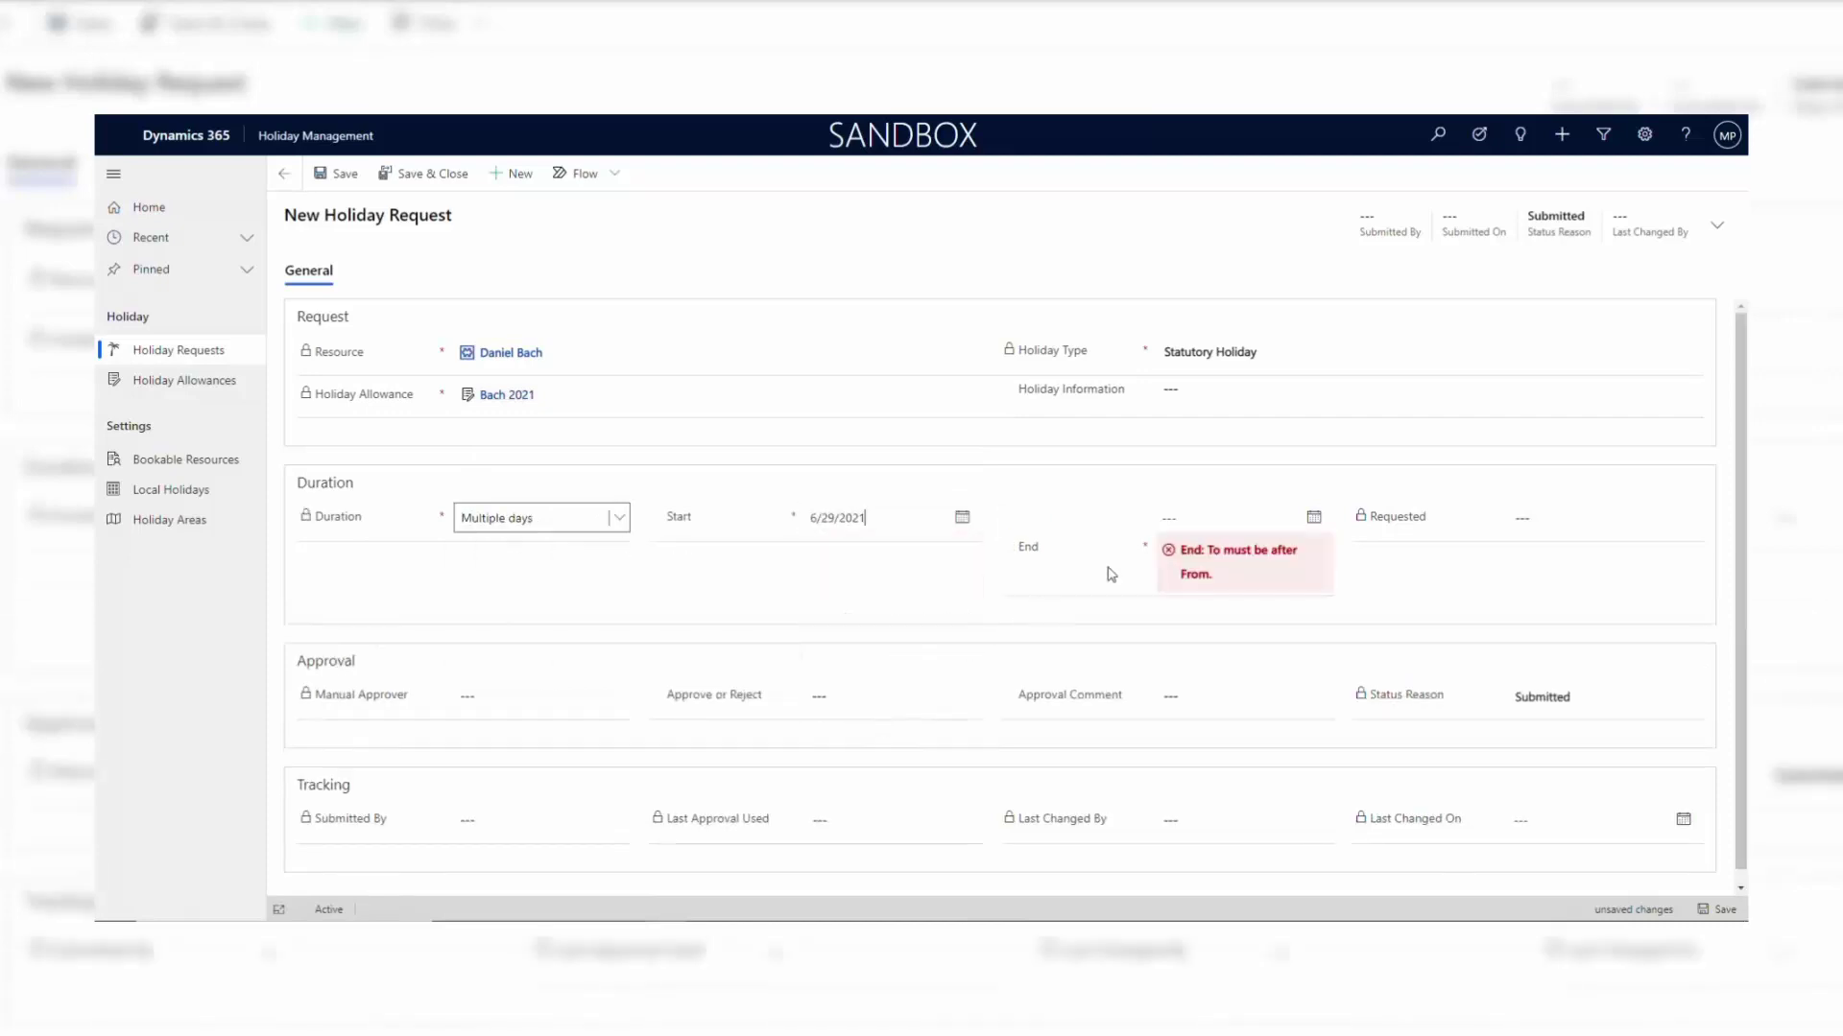
left_click(1180, 518)
left_click(1246, 705)
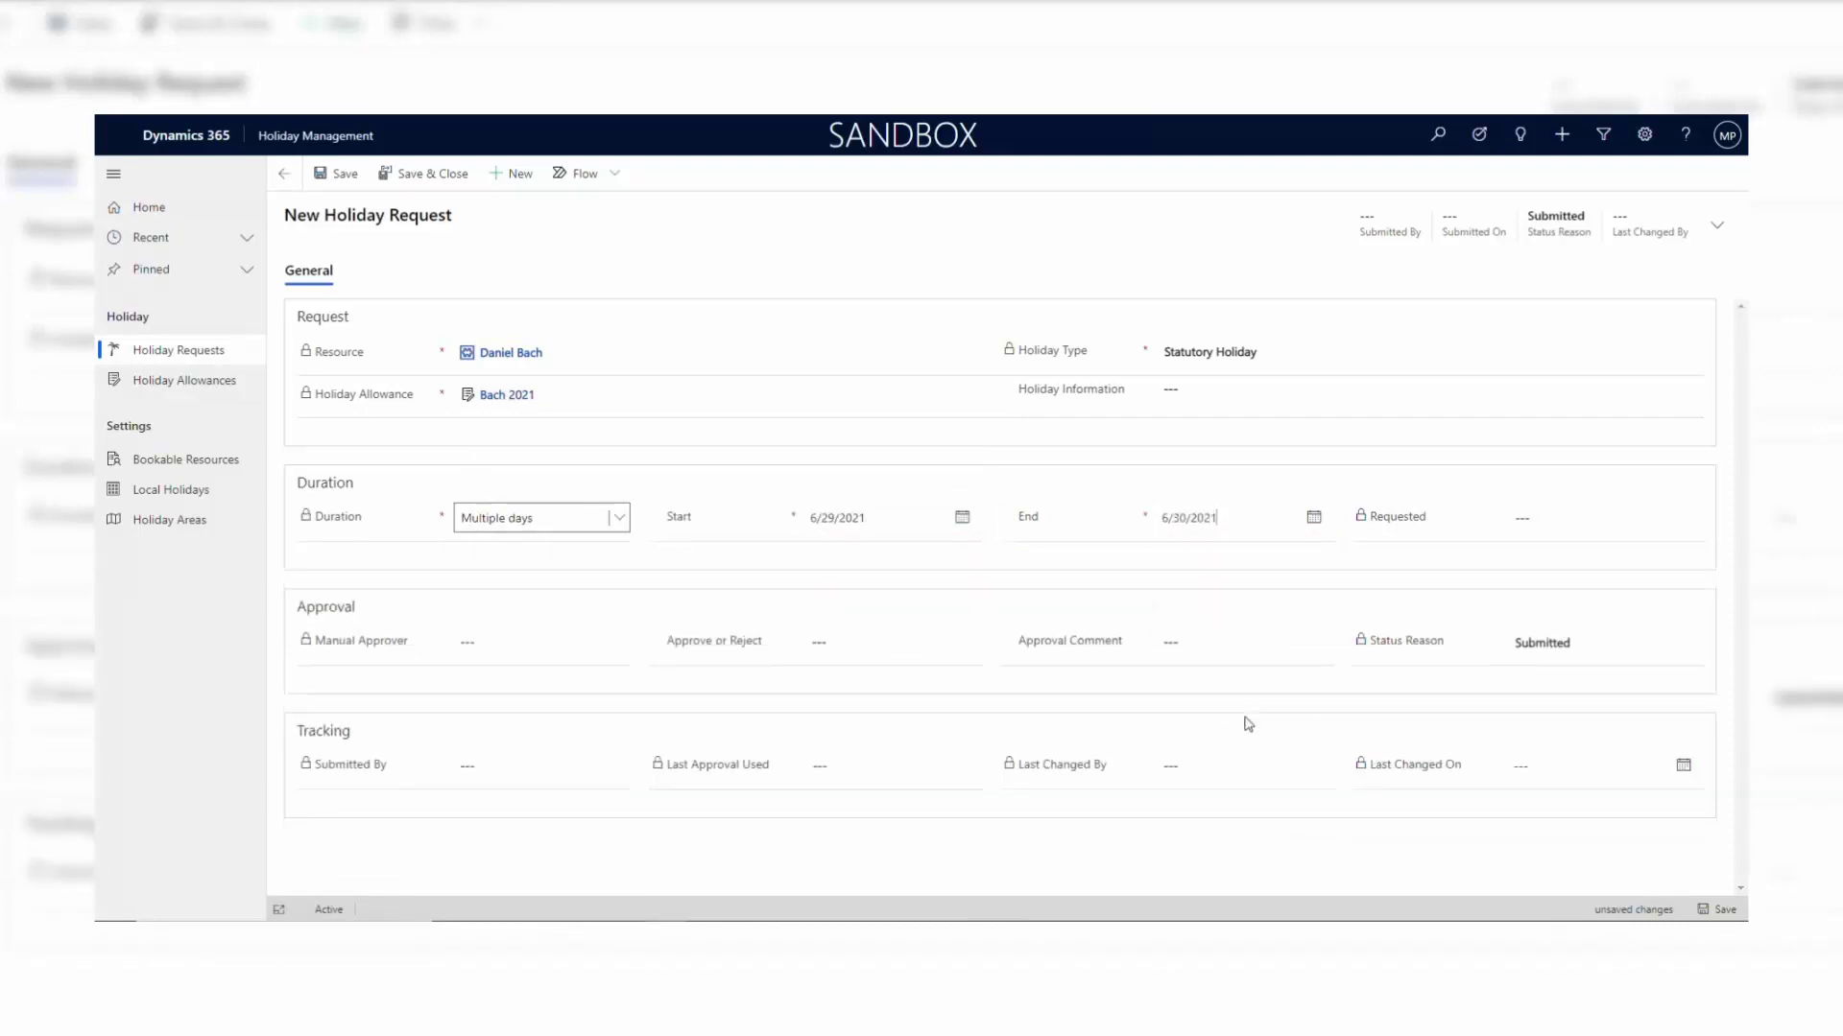
left_click(878, 641)
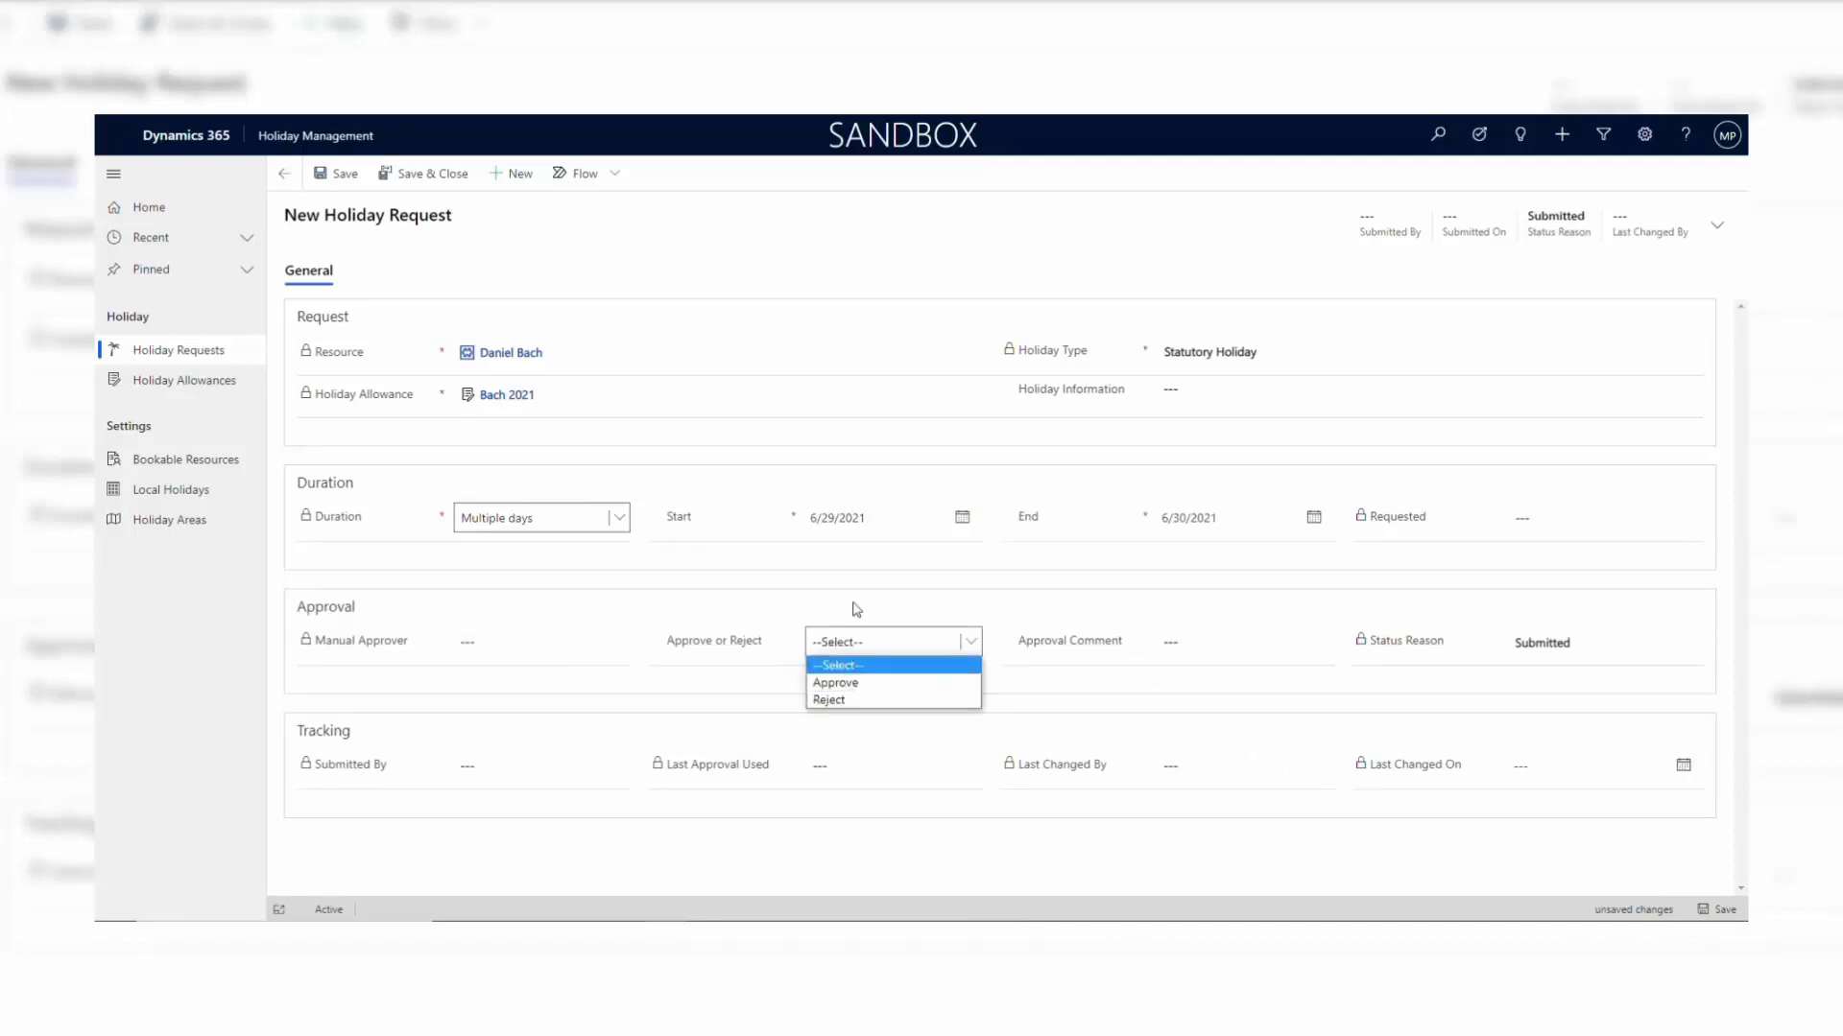
left_click(858, 611)
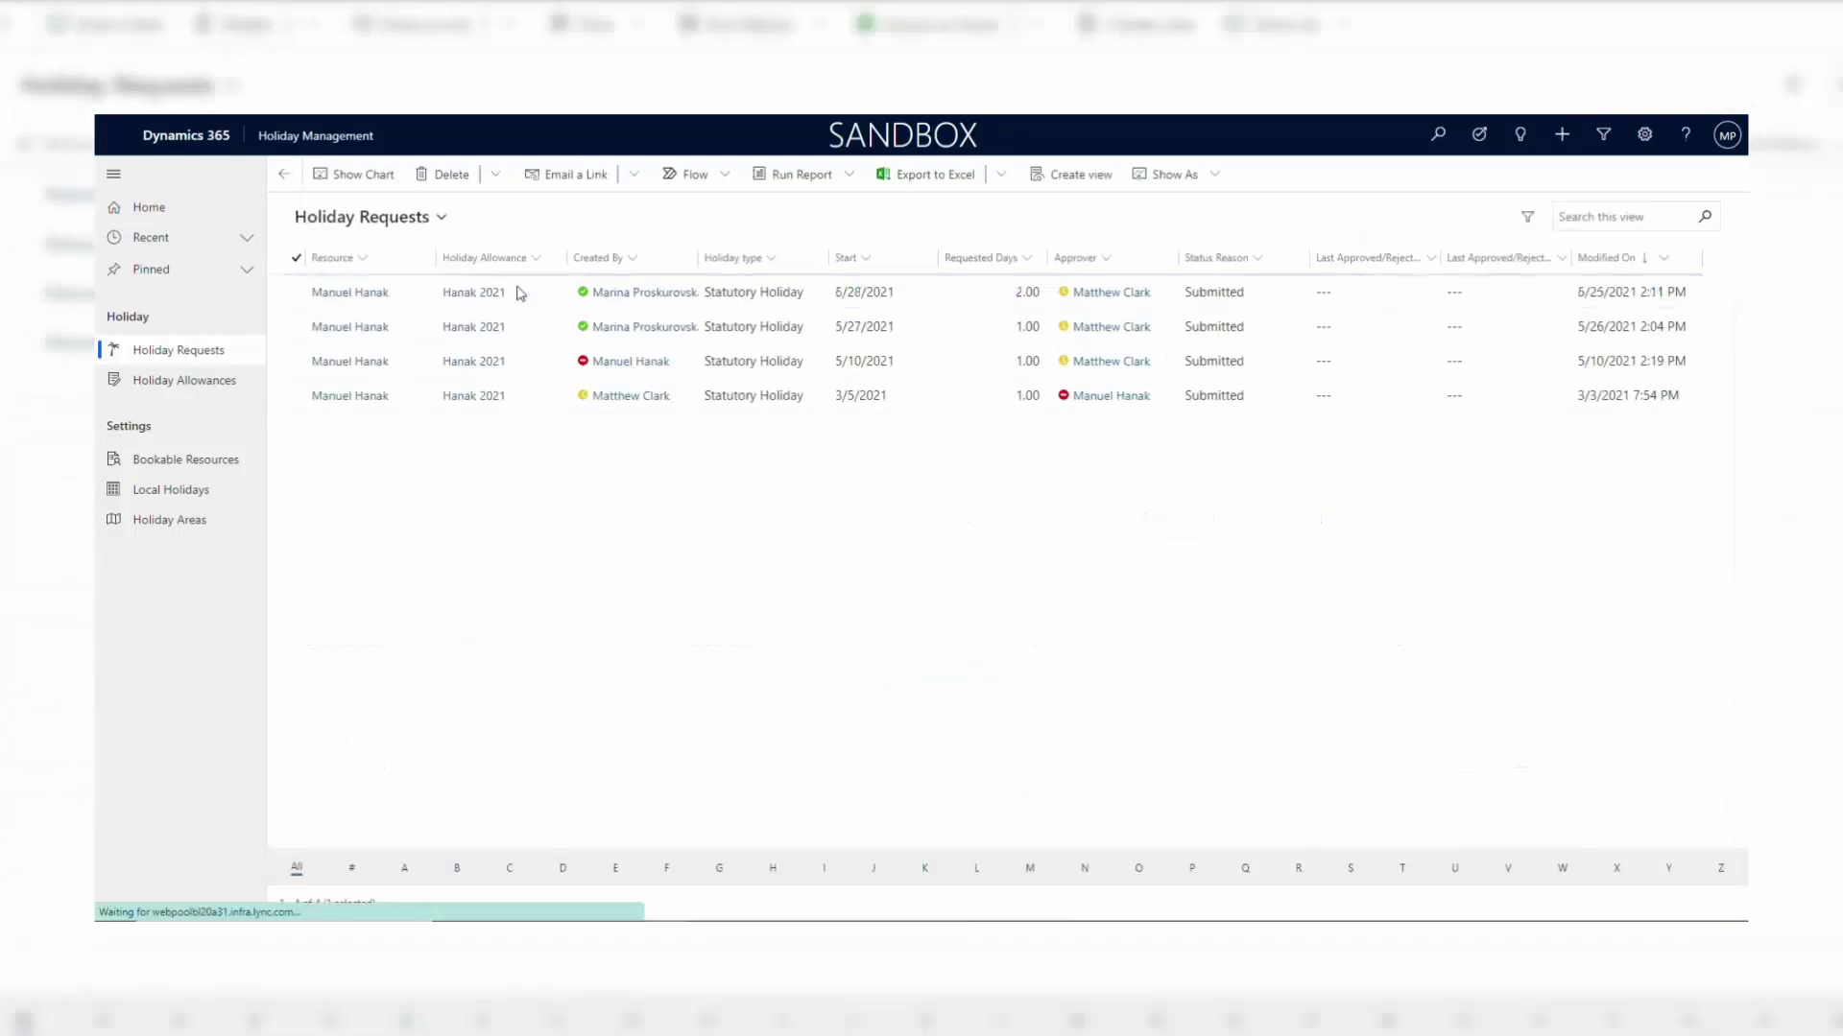
Mark the request Approved, save and close it, and show the Holiday Areas list
left_click(893, 642)
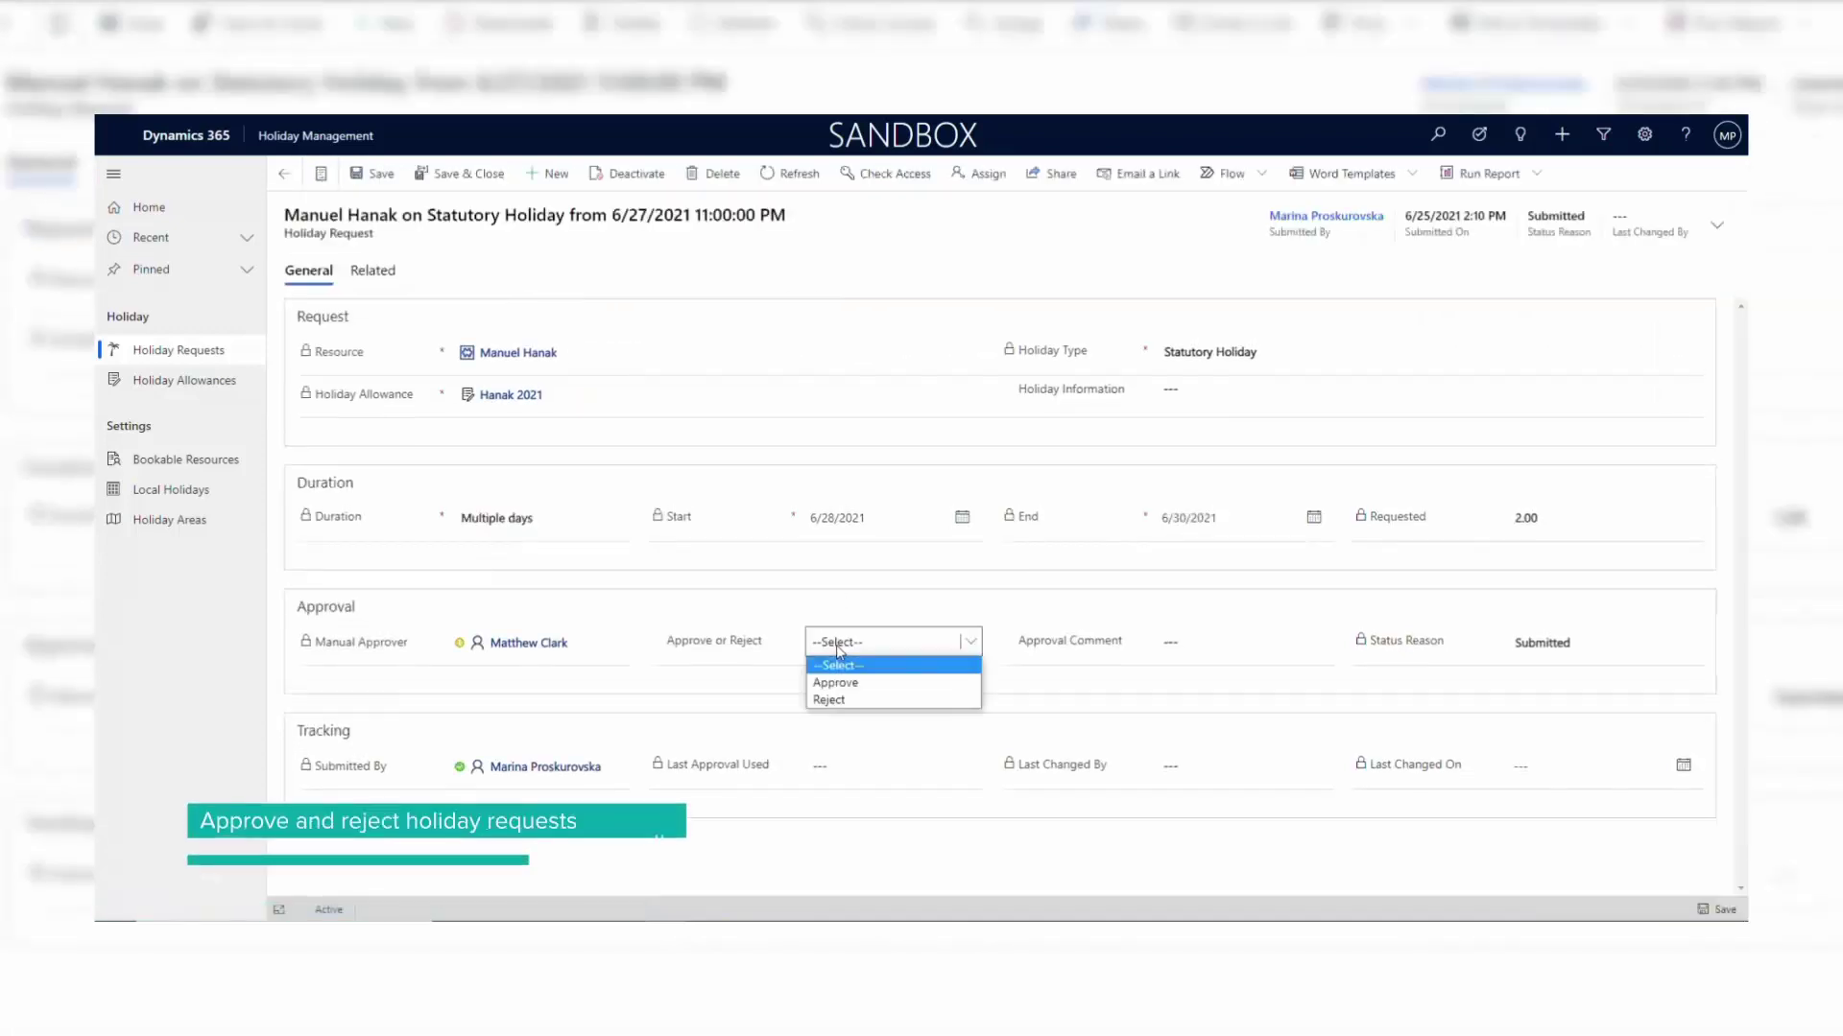
left_click(838, 685)
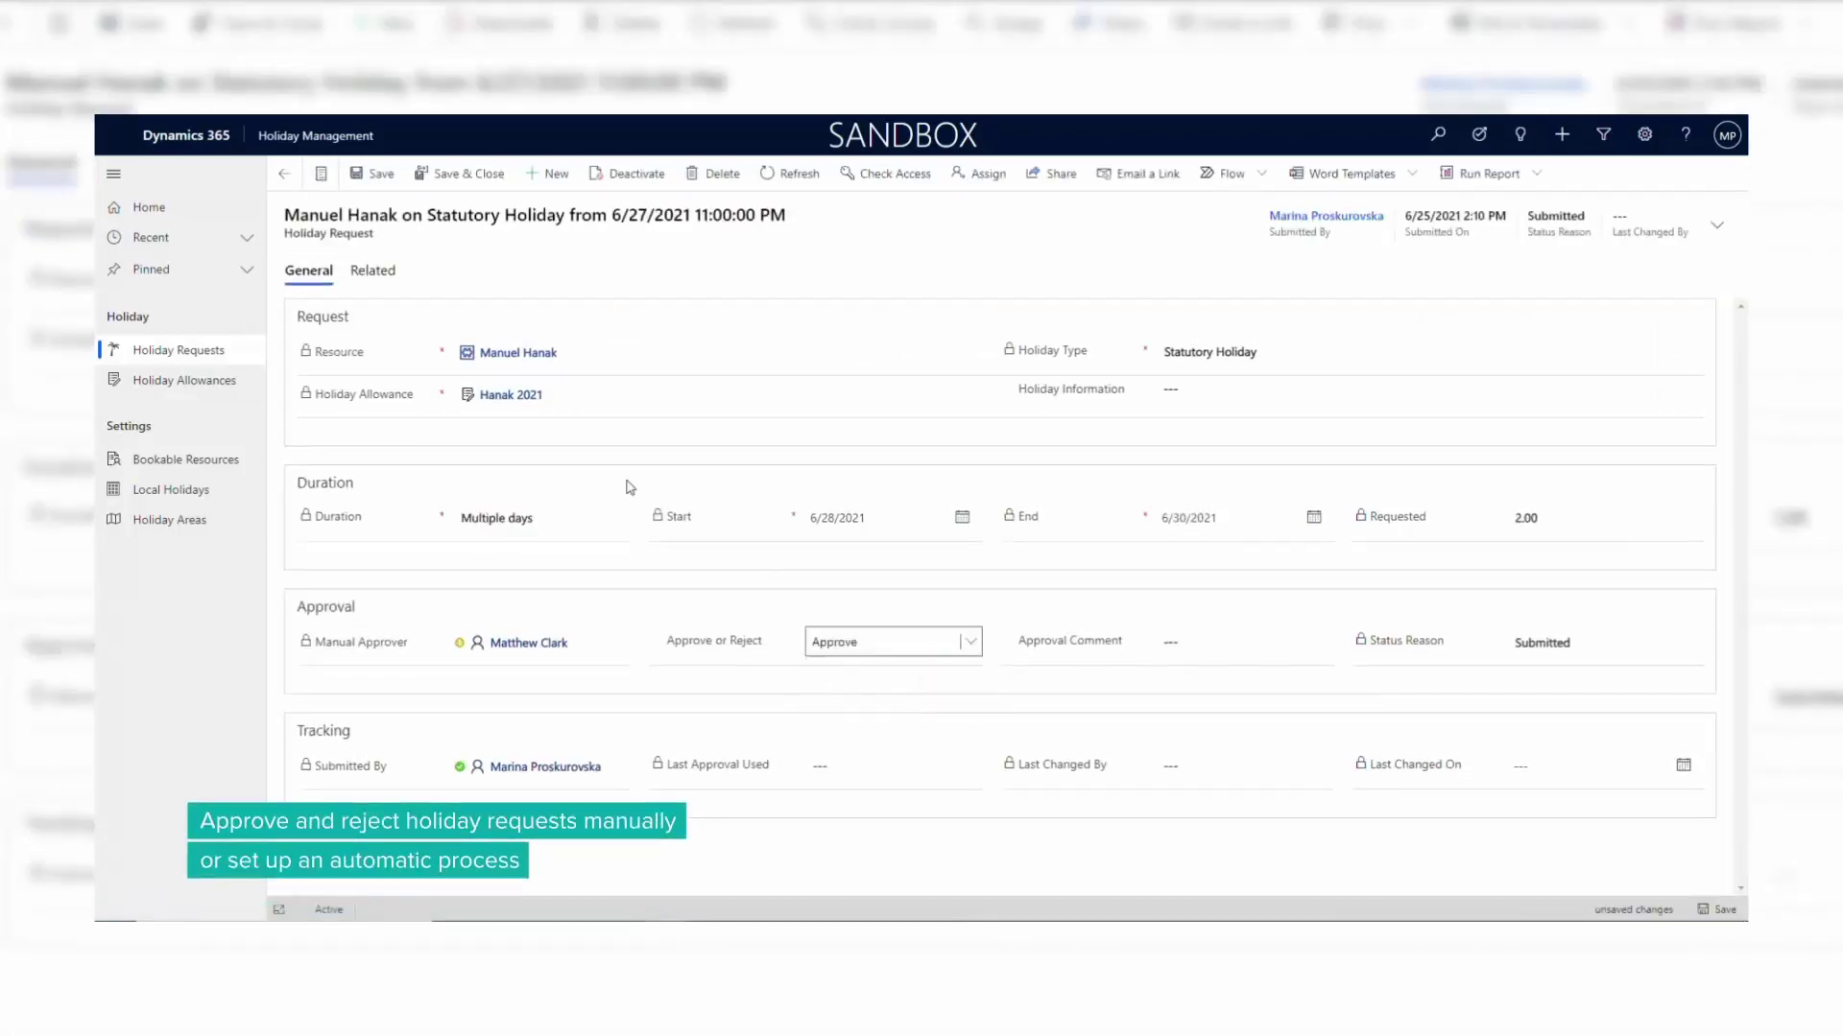
left_click(459, 173)
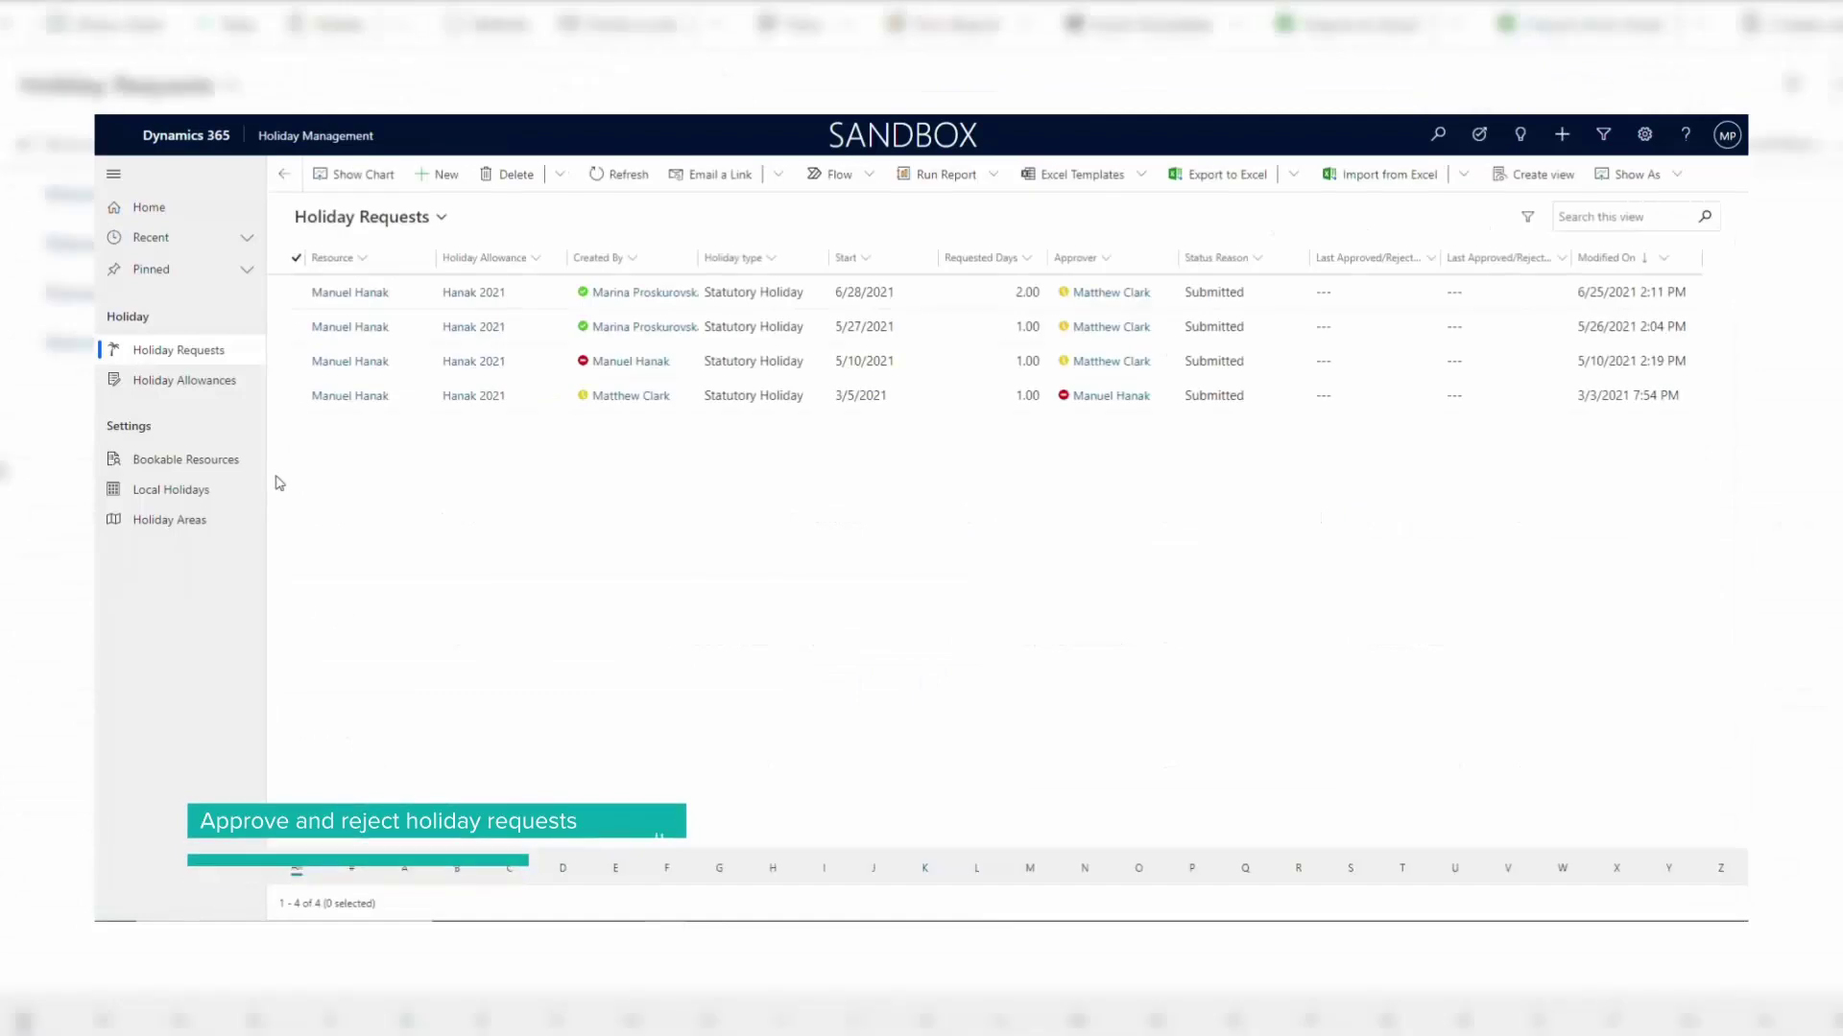
left_click(170, 520)
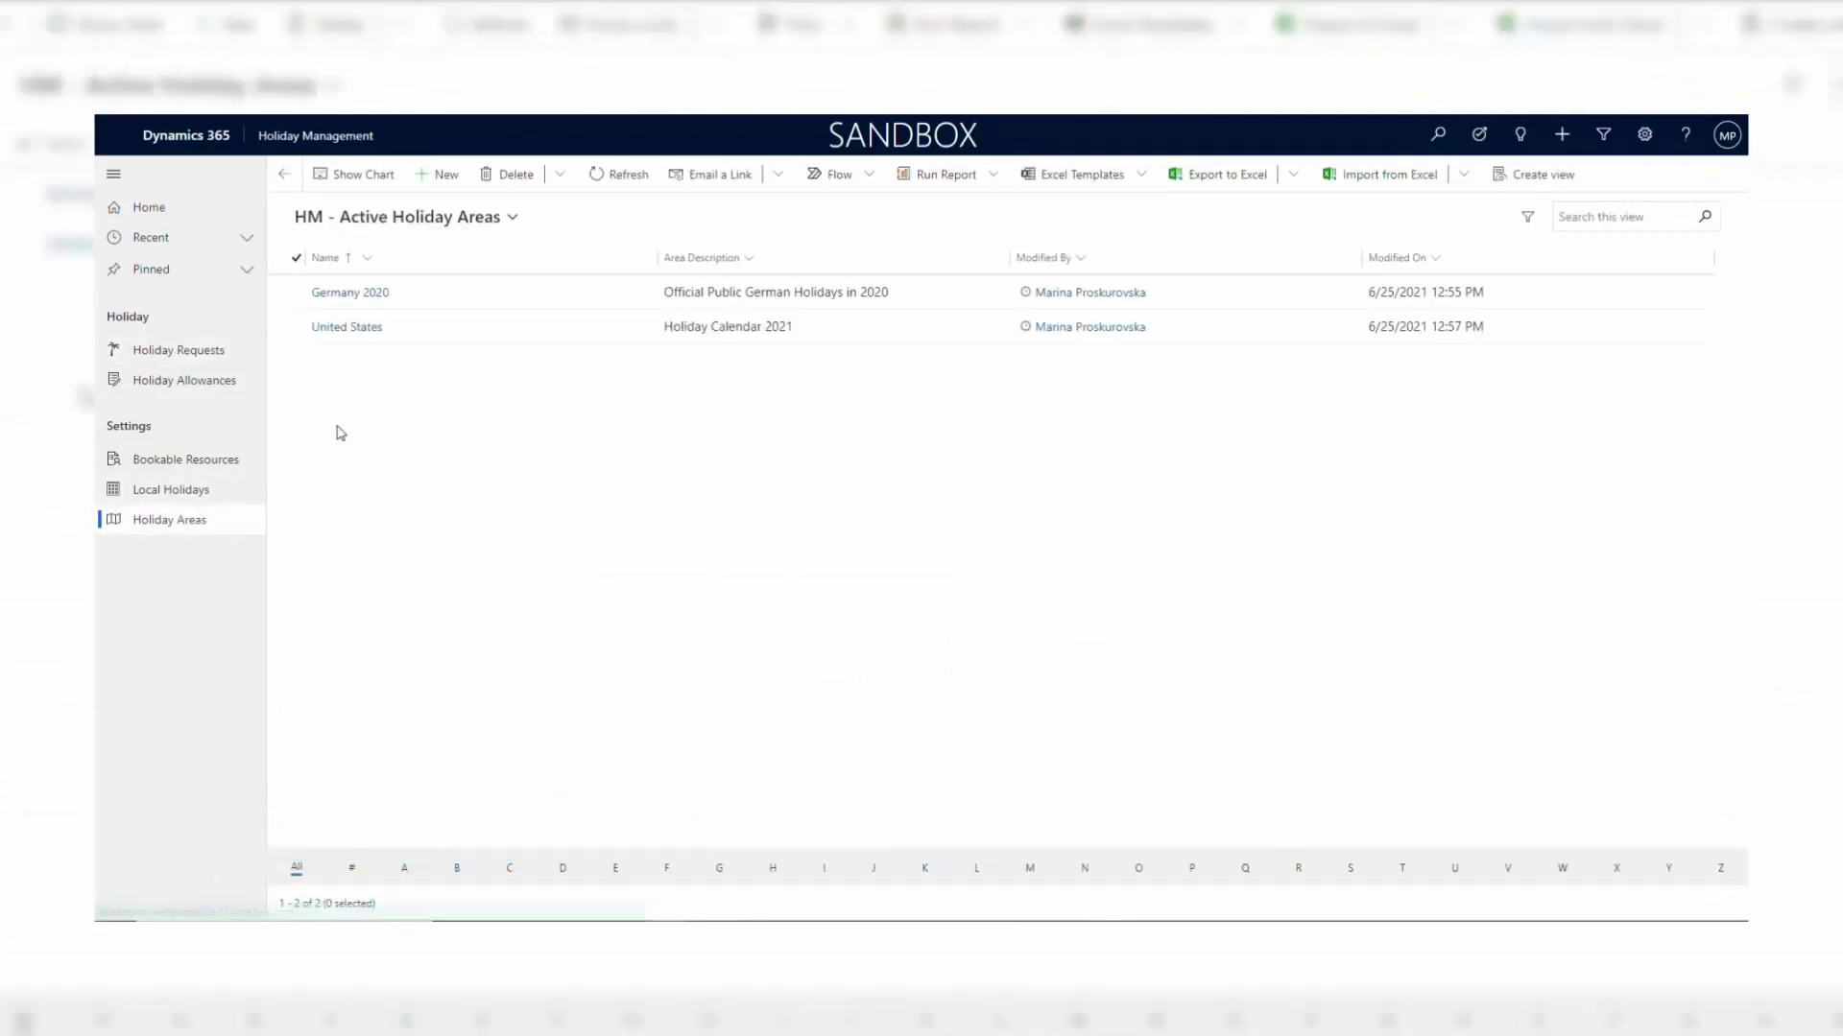
Review the Germany 2020 holiday area, then open the United States area
left_click(348, 293)
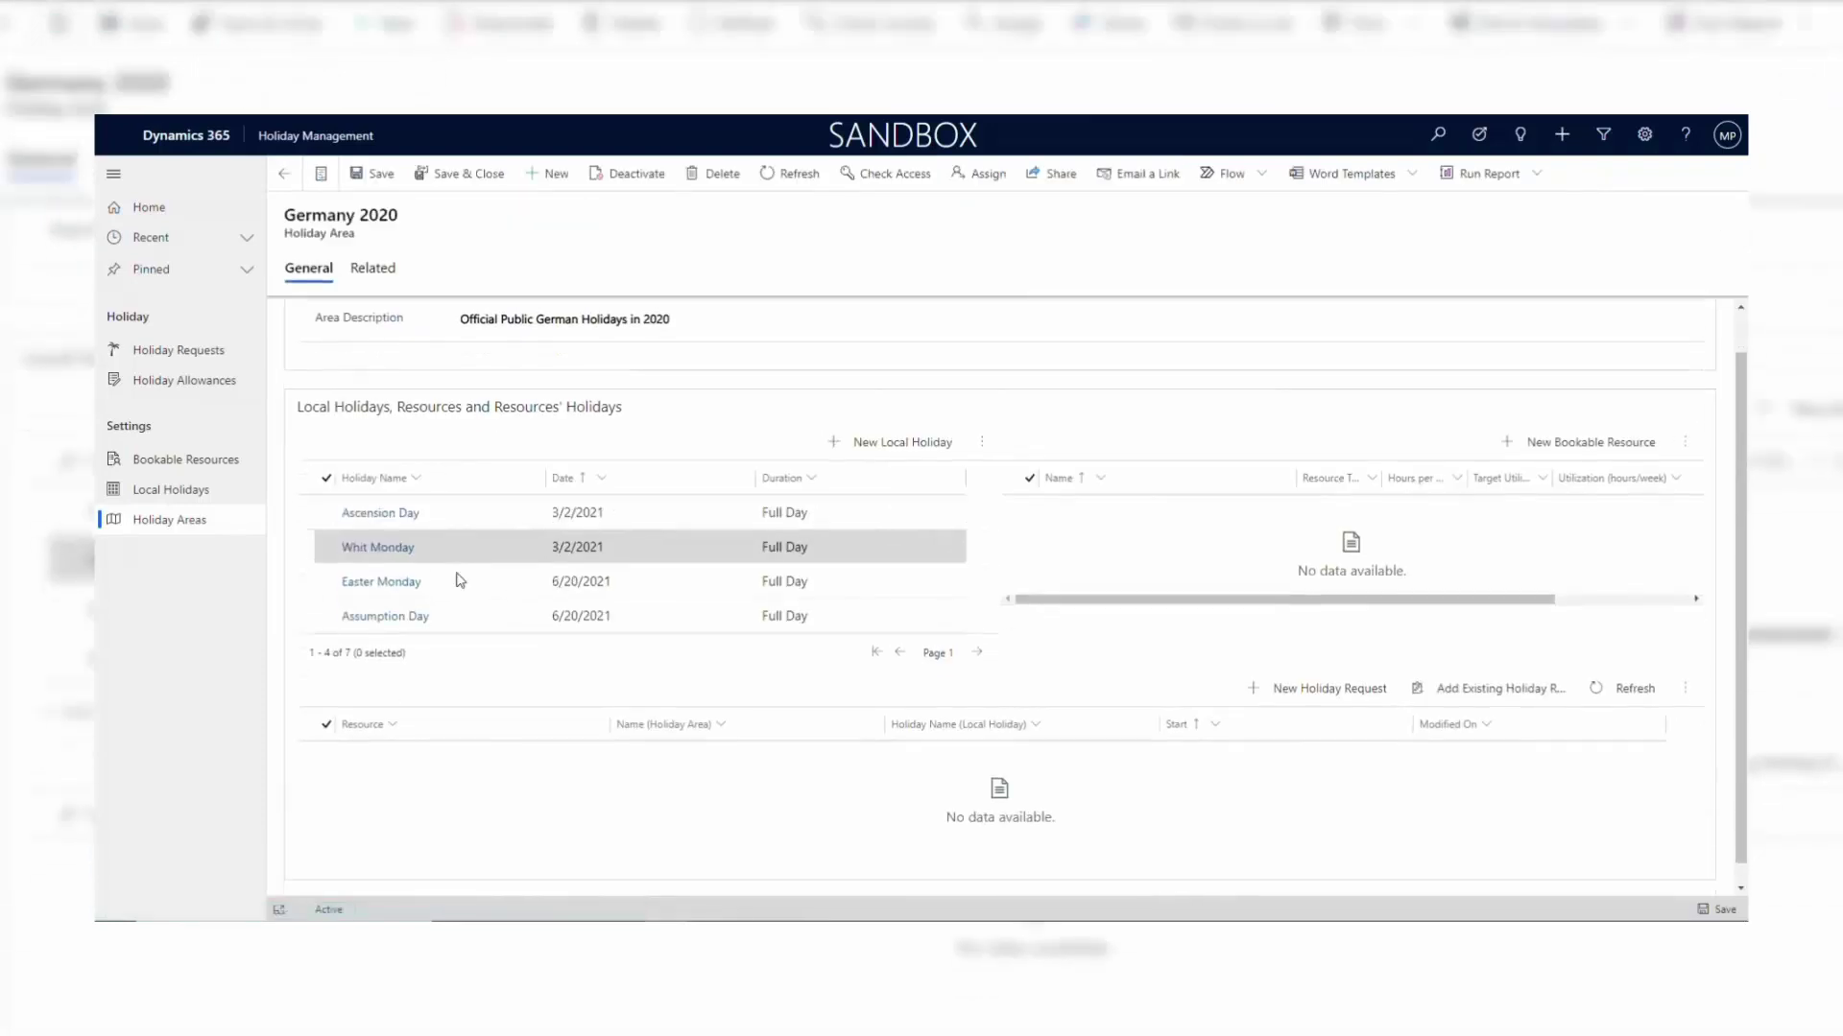
scroll(458, 619, "down", 1)
scroll(459, 619, "up", 1)
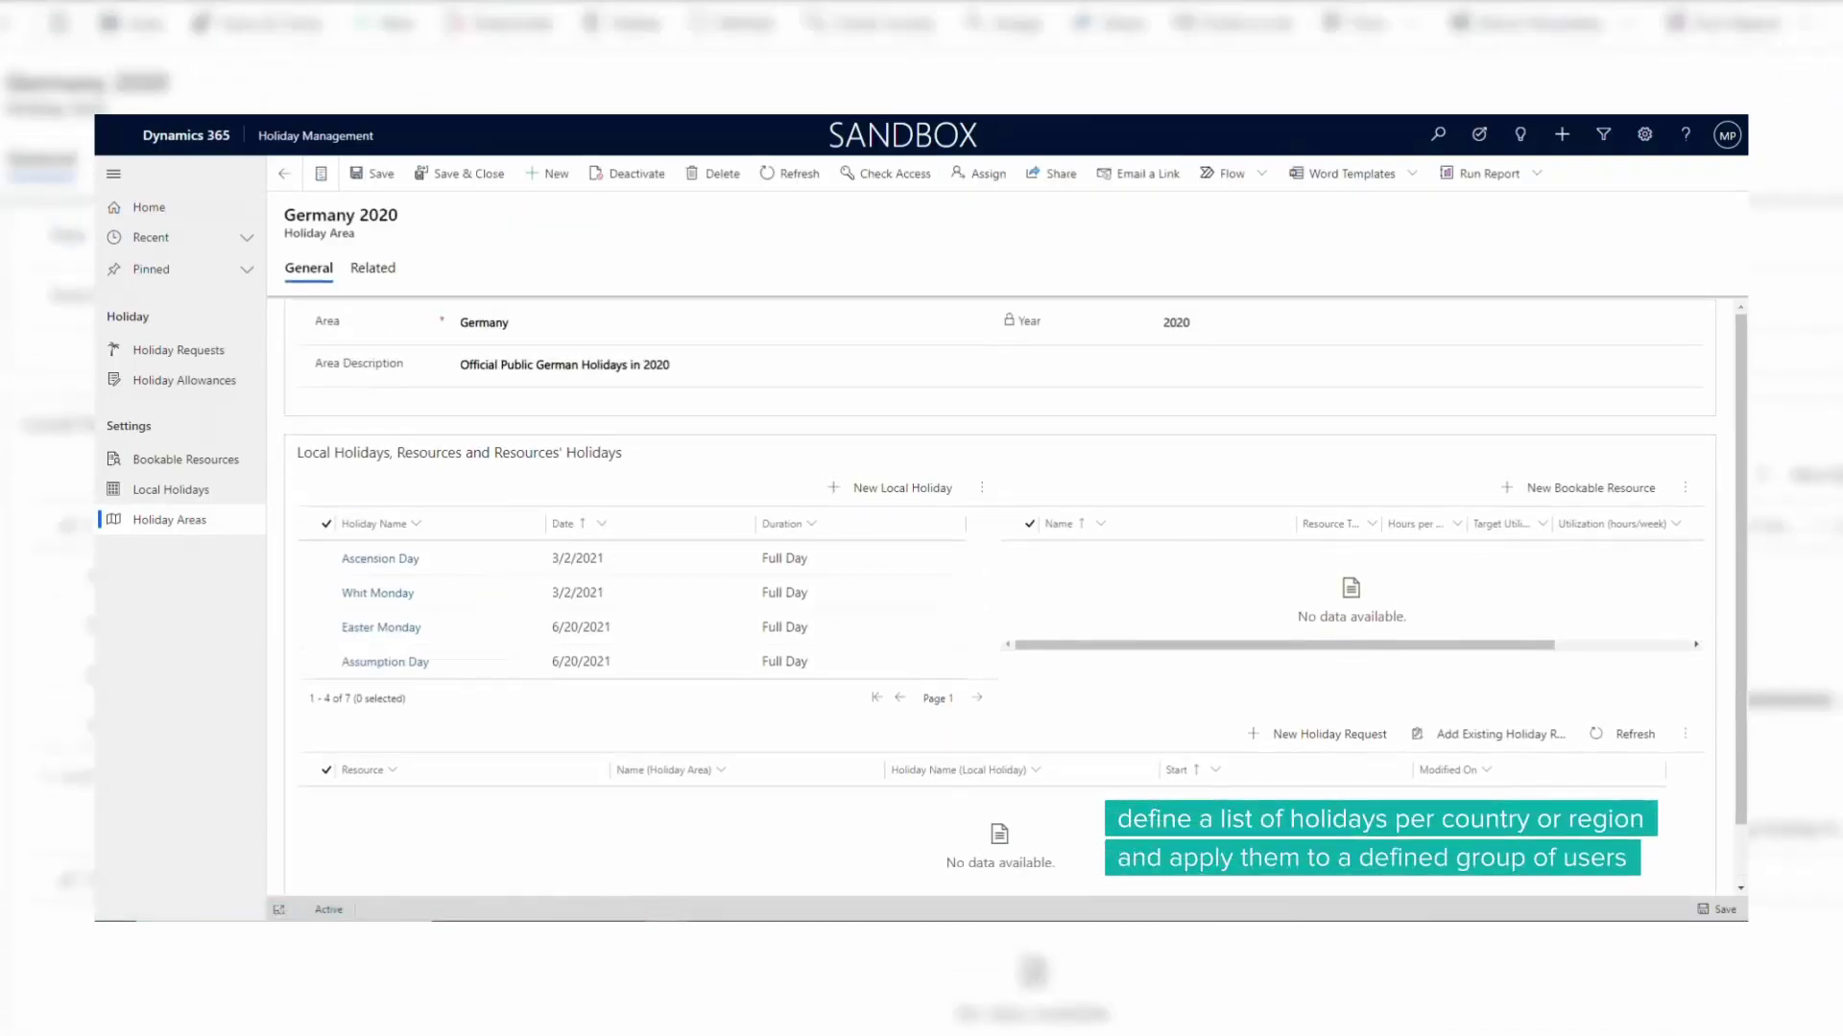
left_click(283, 174)
left_click(331, 323)
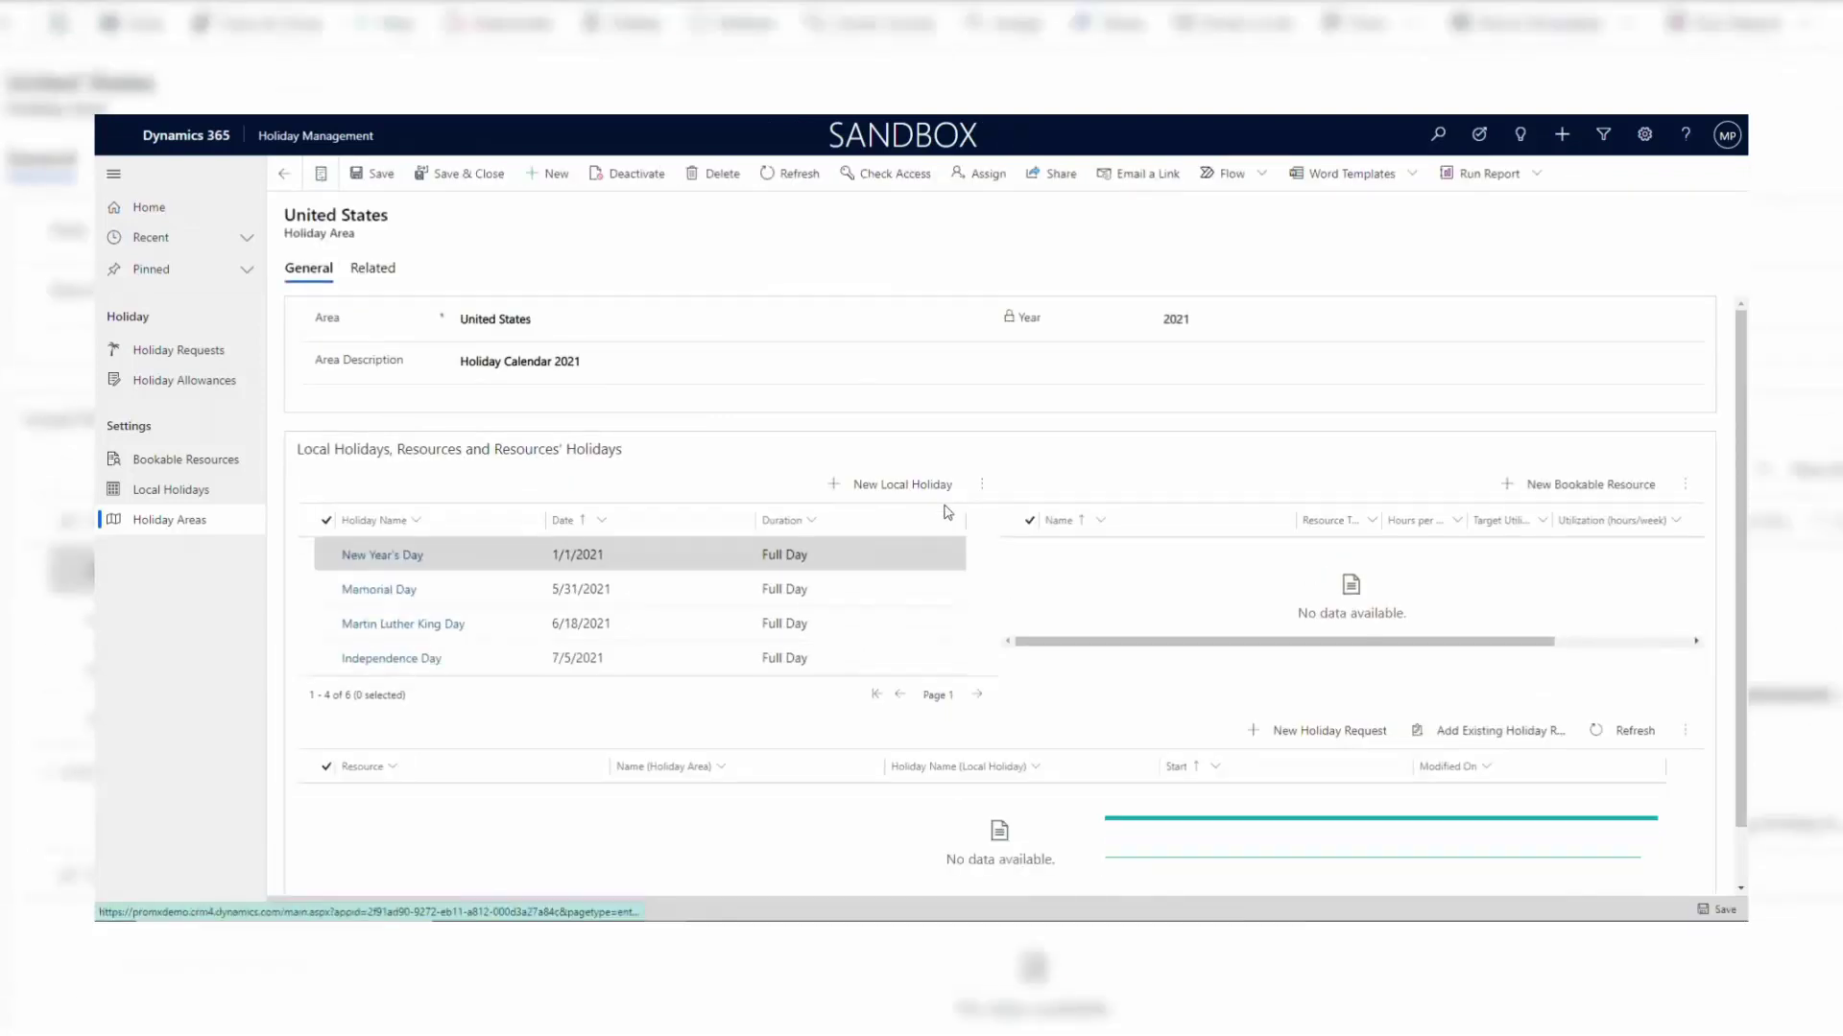
Save a new United States local holiday Memorial Day on 5/31/2021 with Full Day duration
left_click(901, 484)
type("Memorial Day")
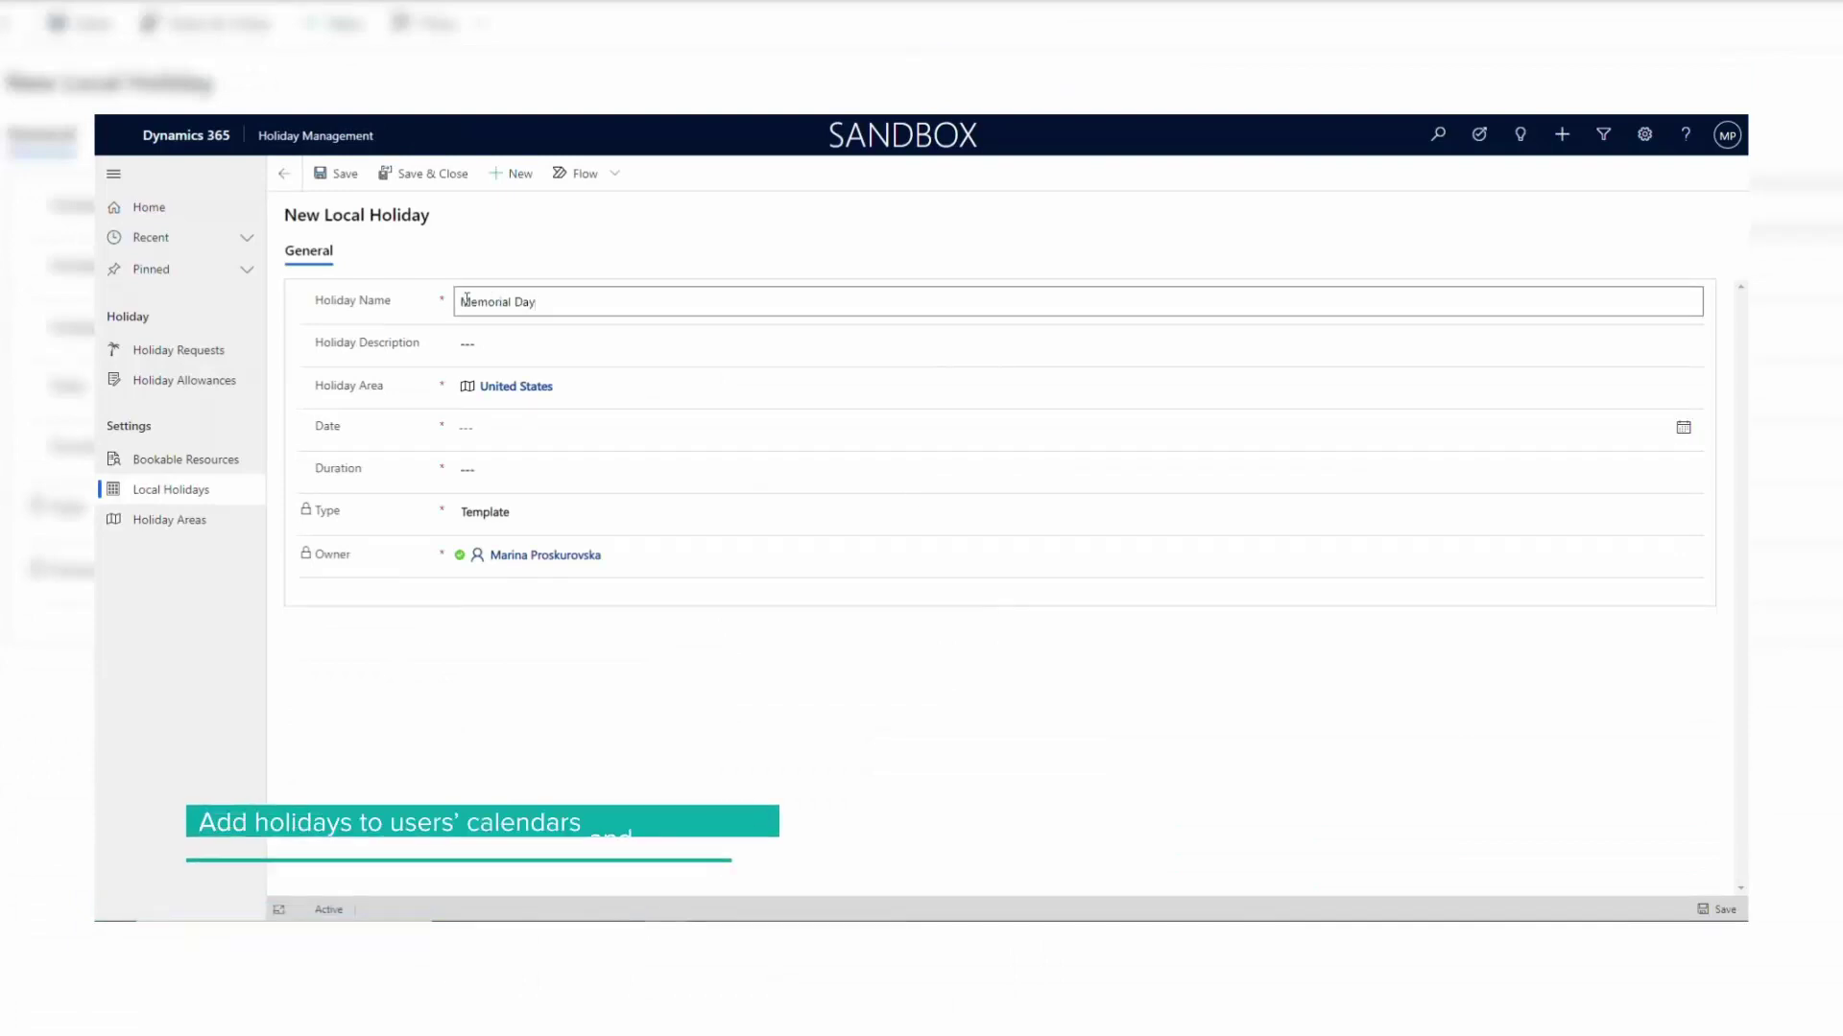
left_click(490, 426)
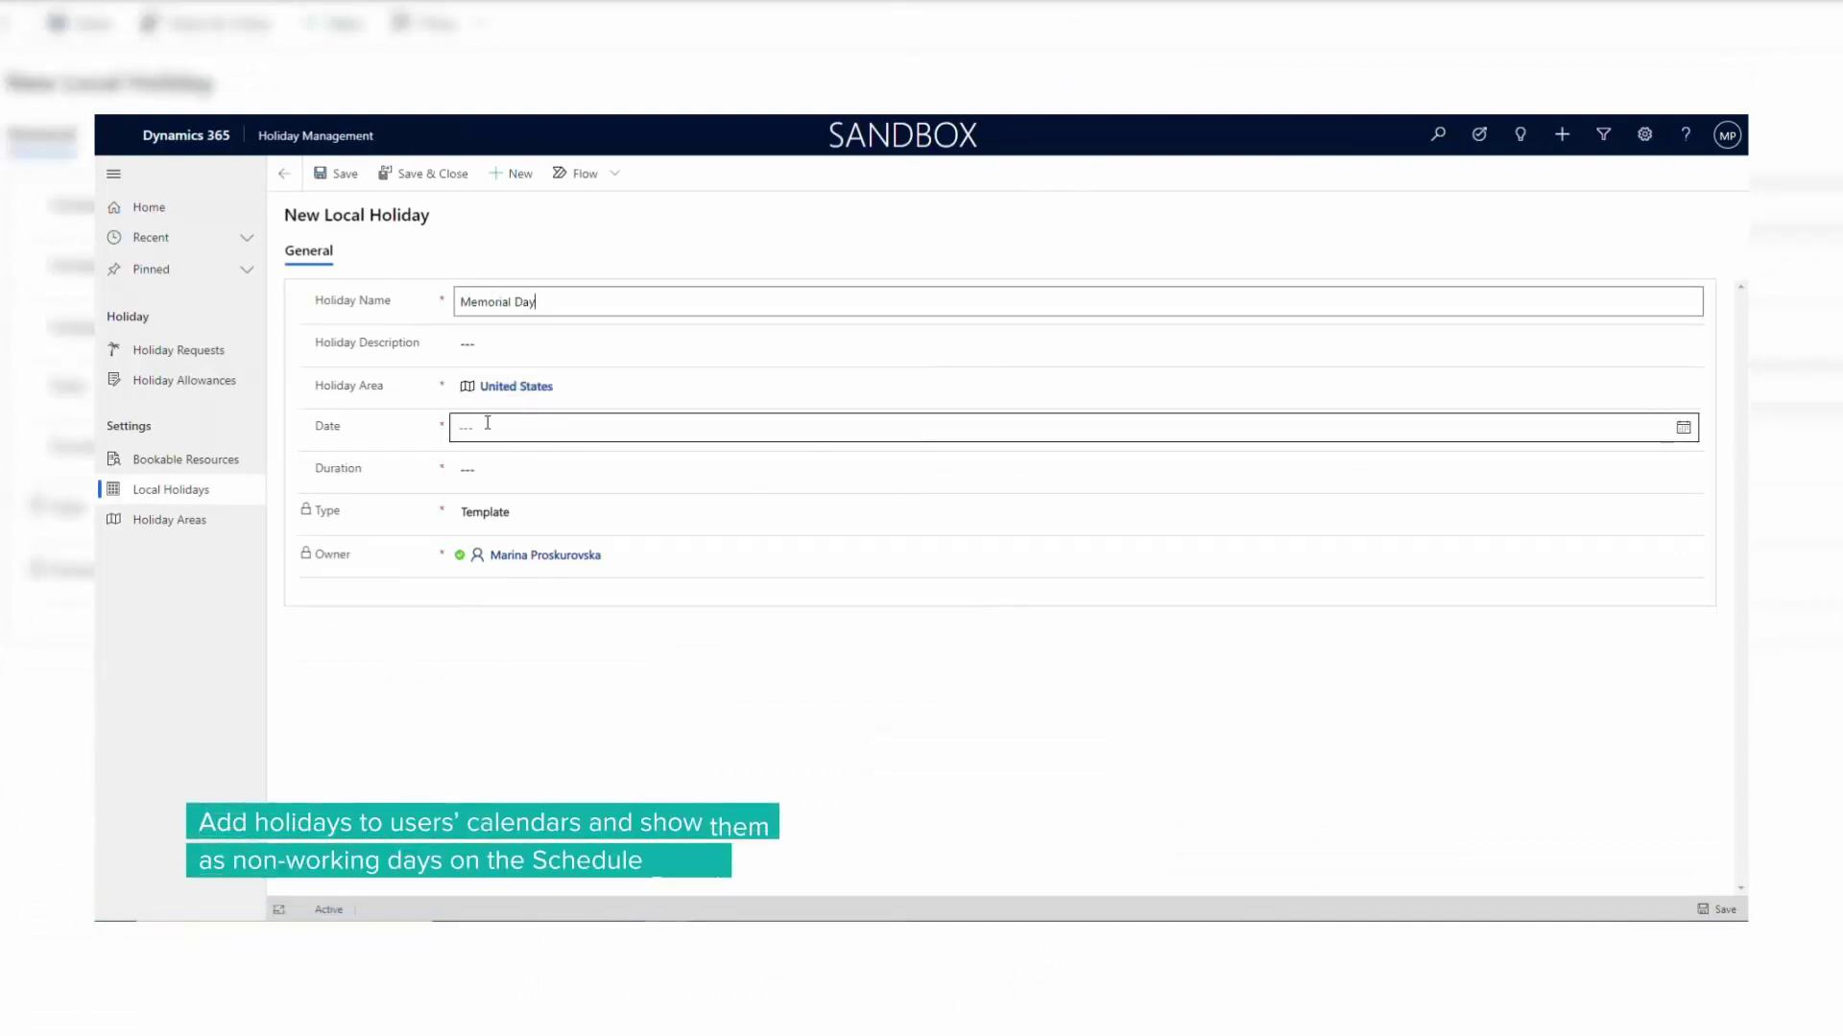
left_click(496, 637)
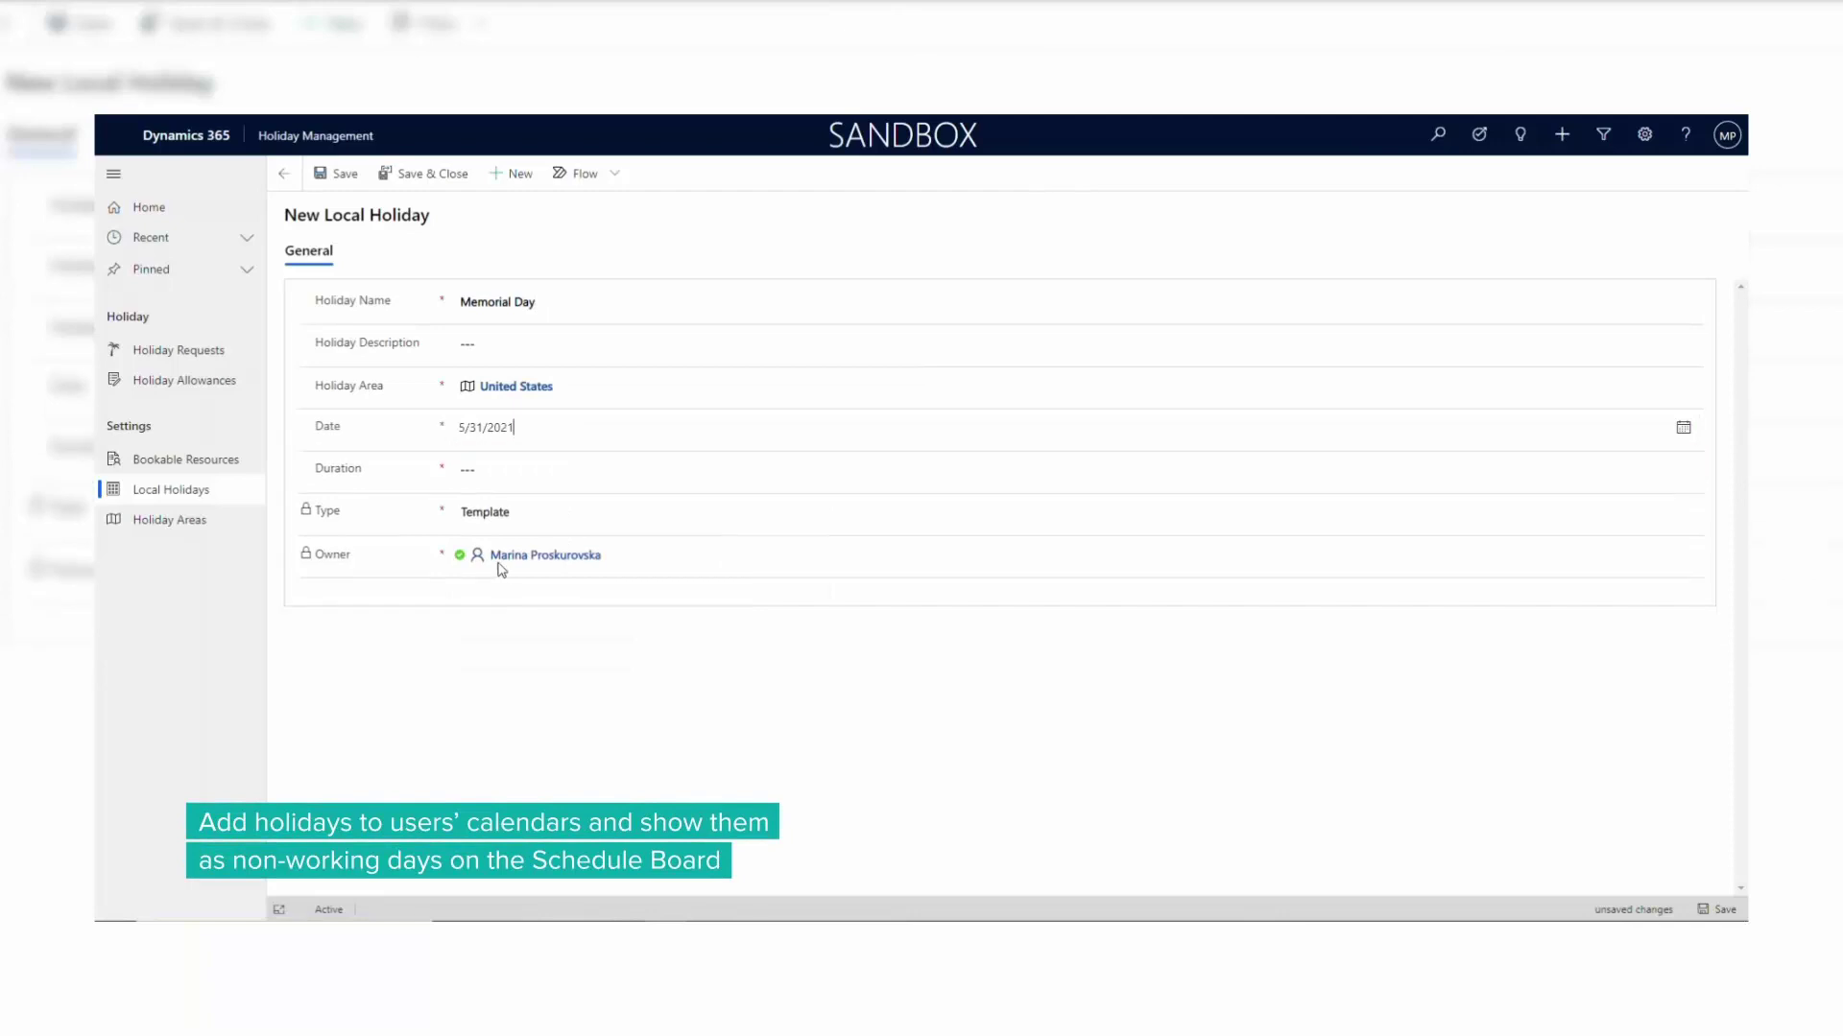
left_click(1073, 470)
left_click(494, 514)
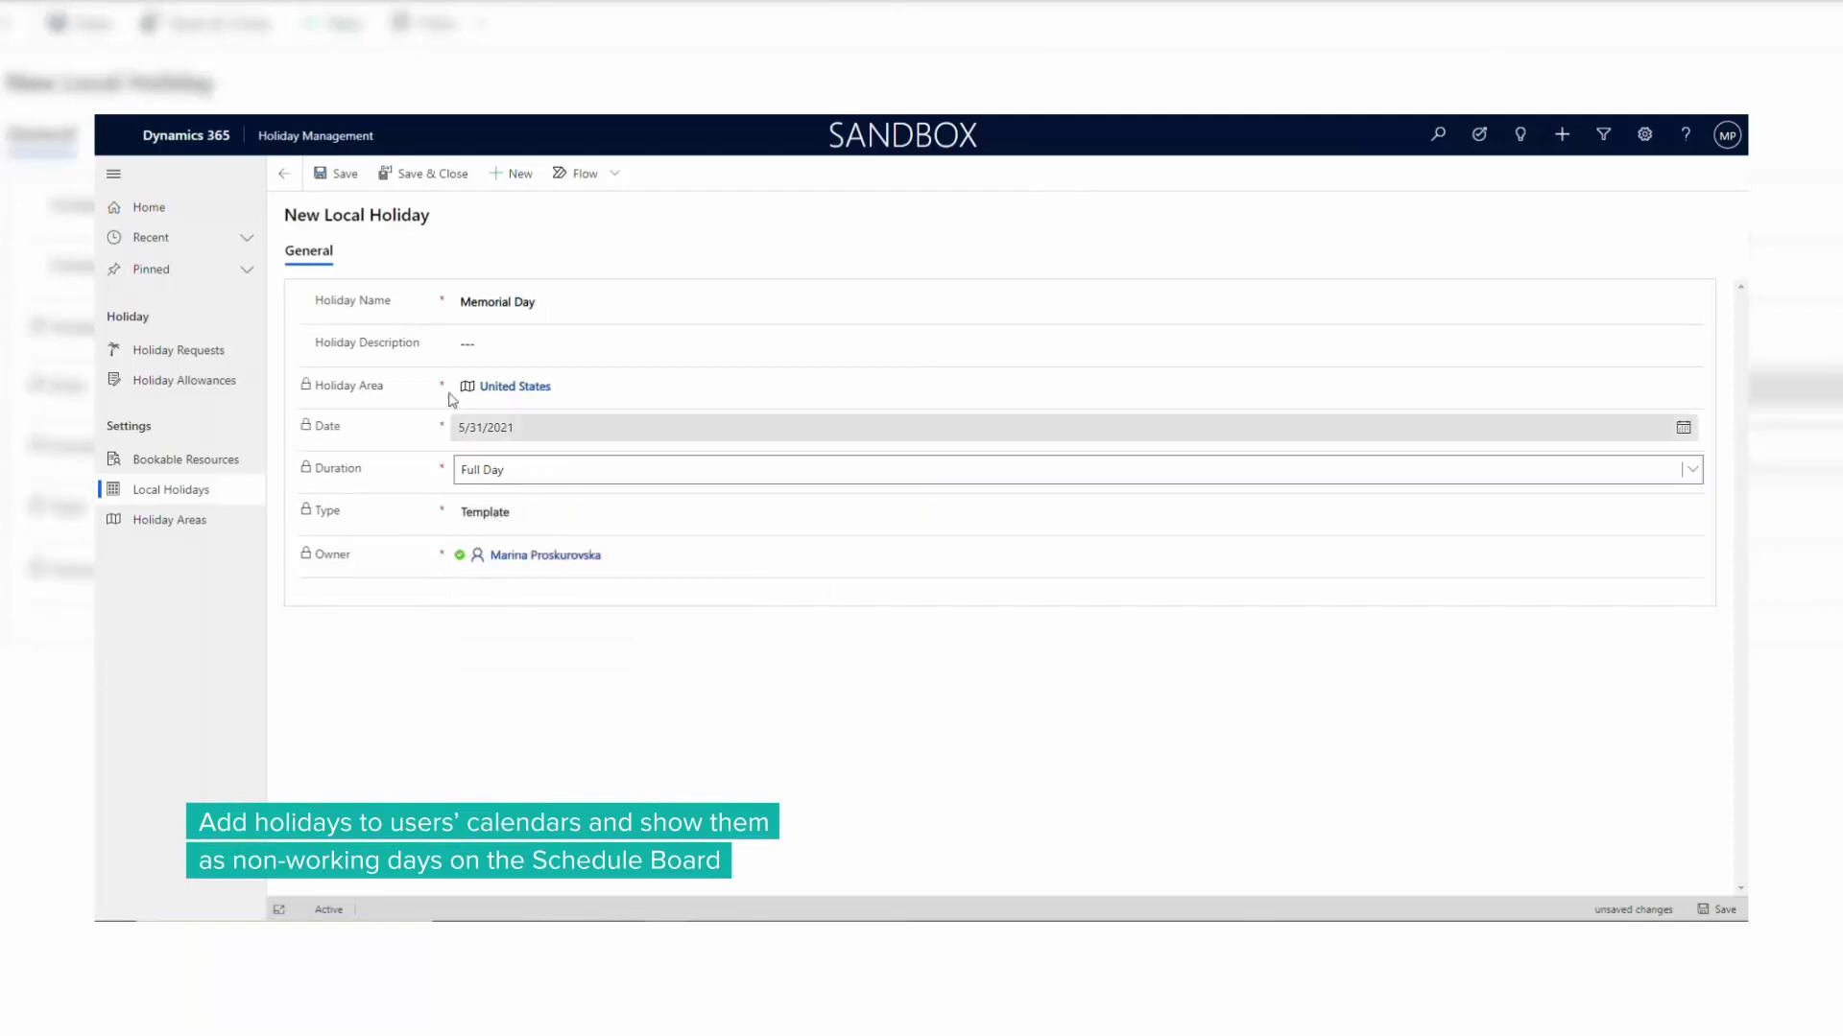
left_click(423, 175)
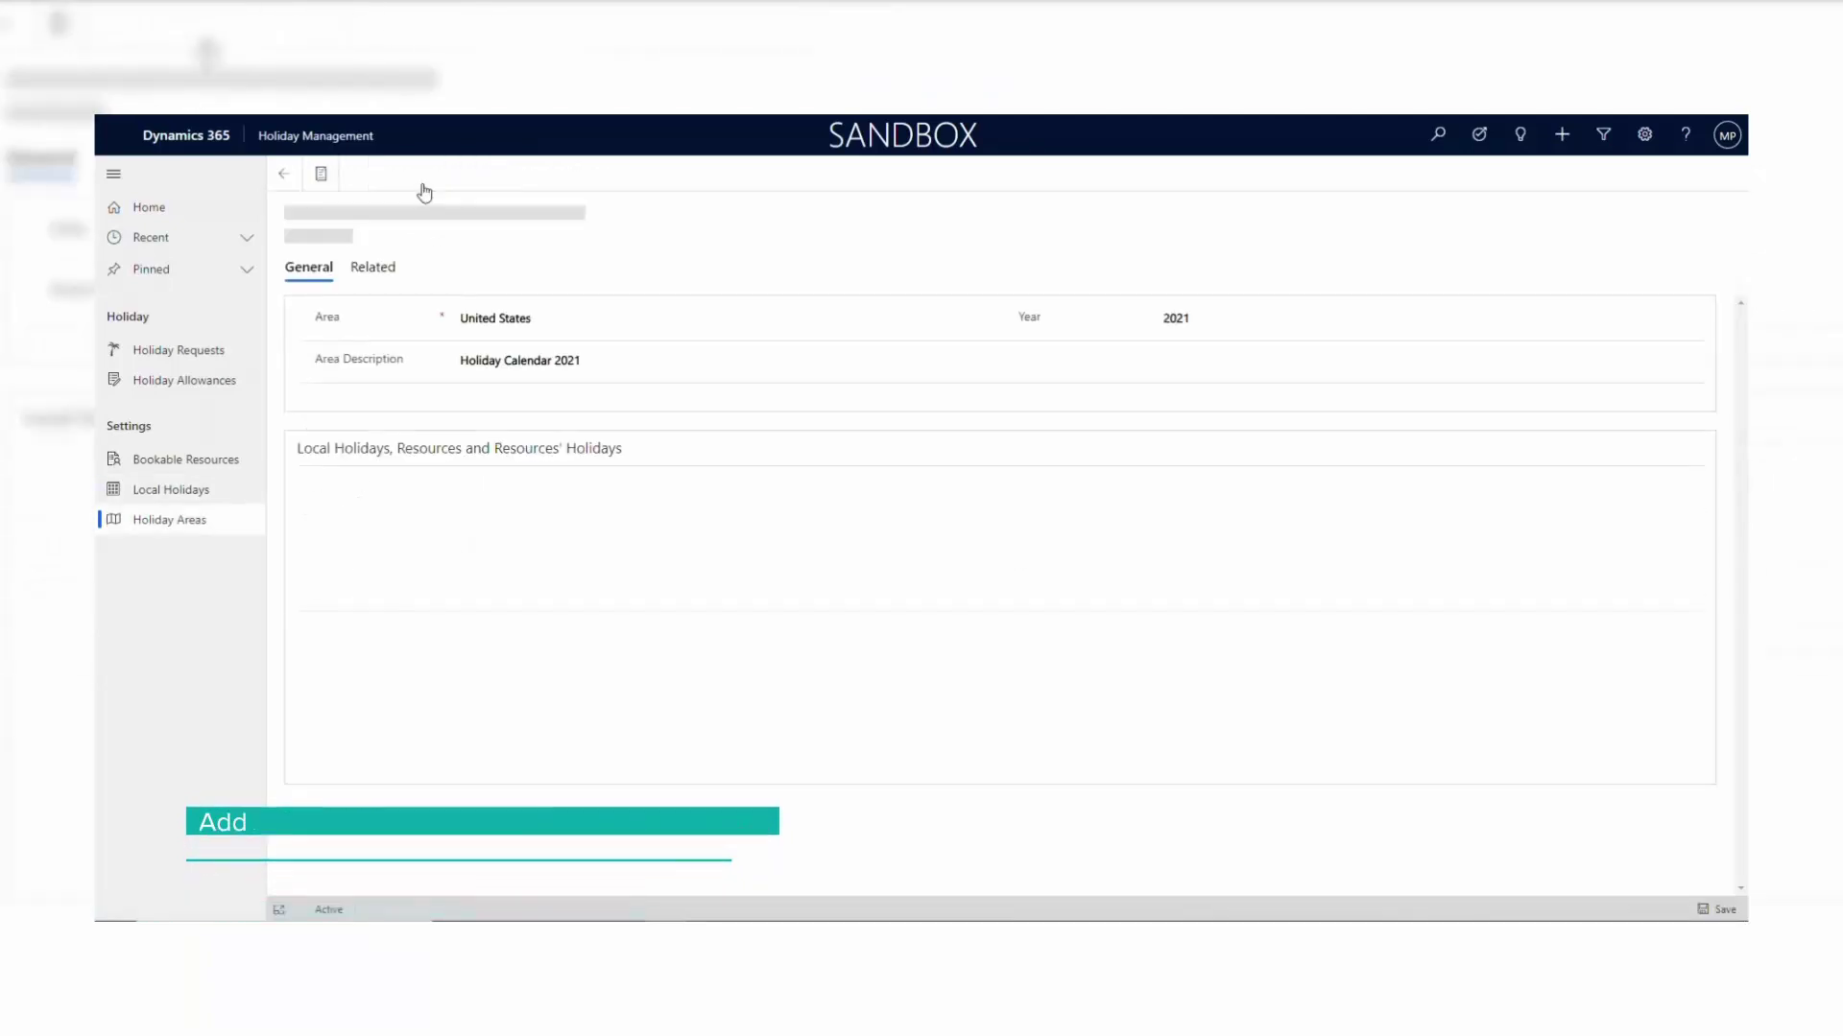
Show all active local holidays, covering Germany 2020 and United States templates
left_click(171, 490)
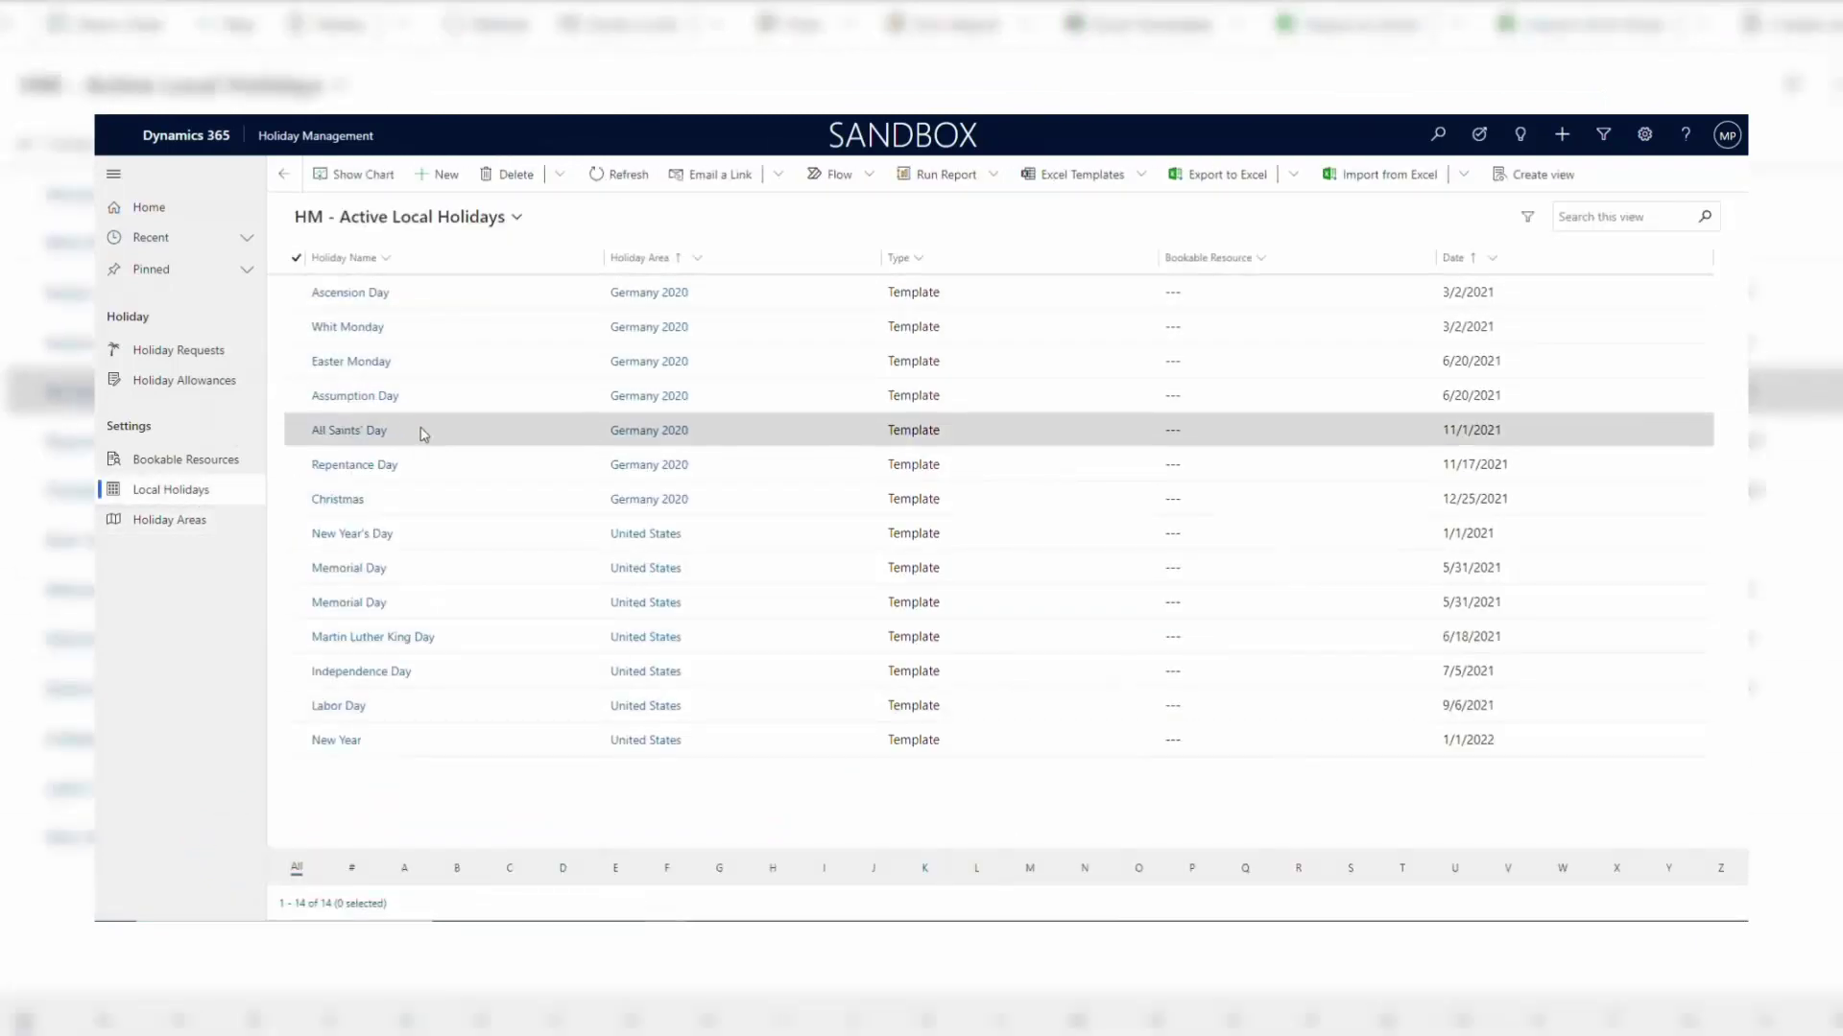